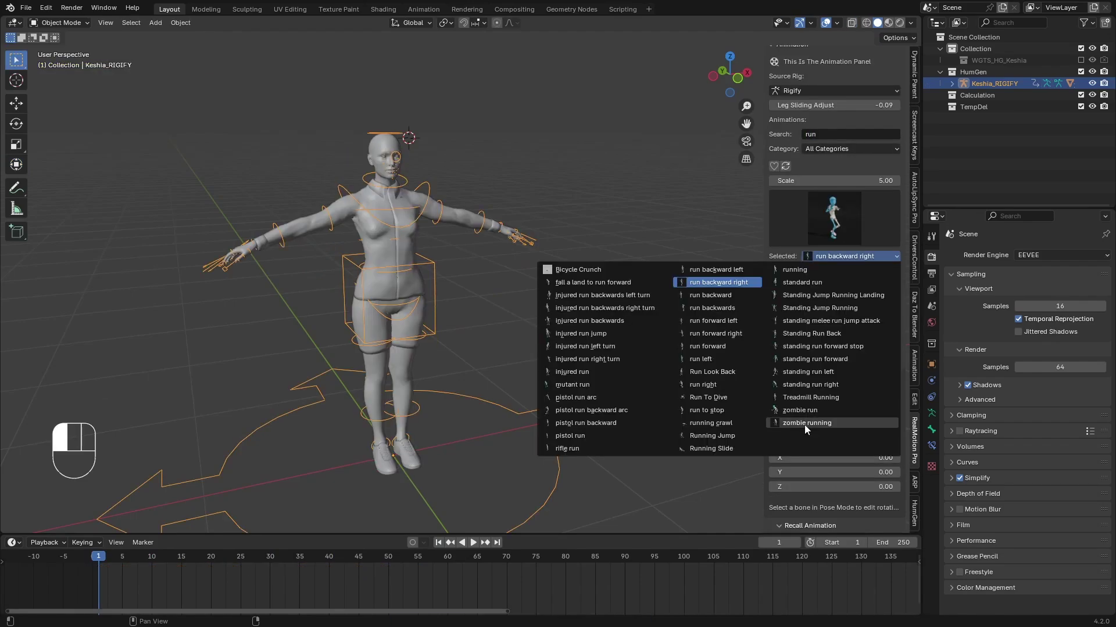
Choose the zombie running animation for the rig and preview the zombie motion on the clothed character.
click(804, 424)
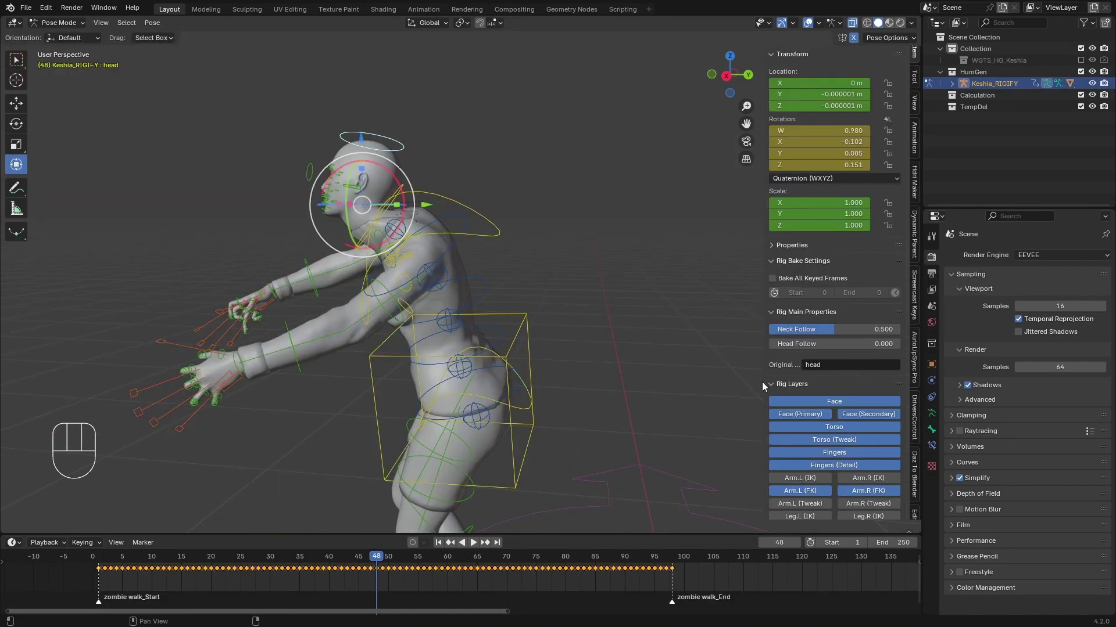
key(space)
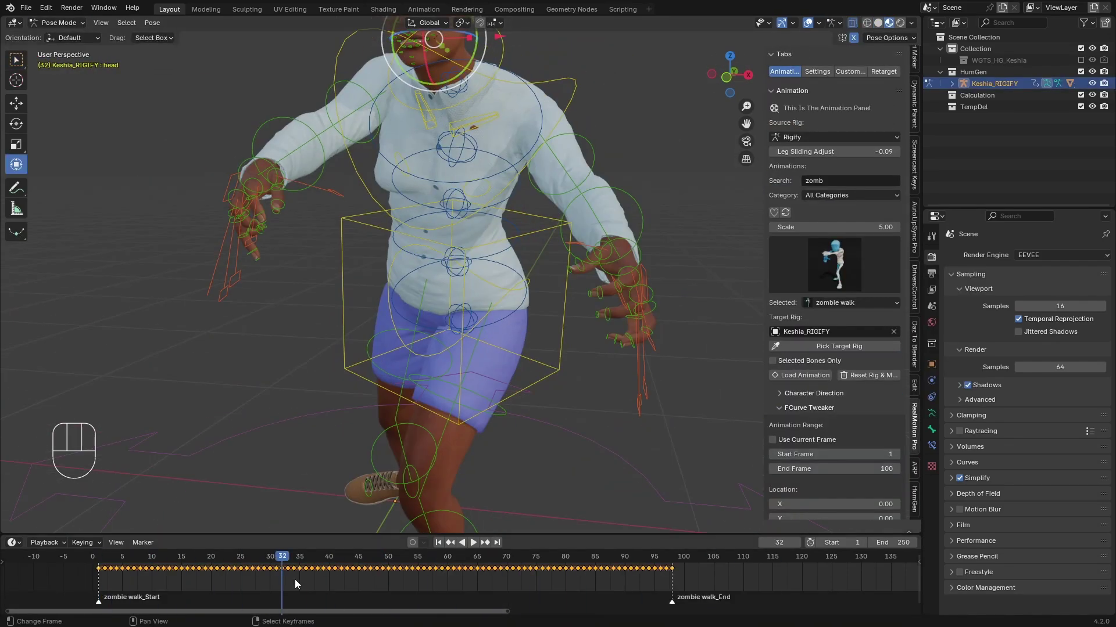
middle_drag(327, 389, 377, 159)
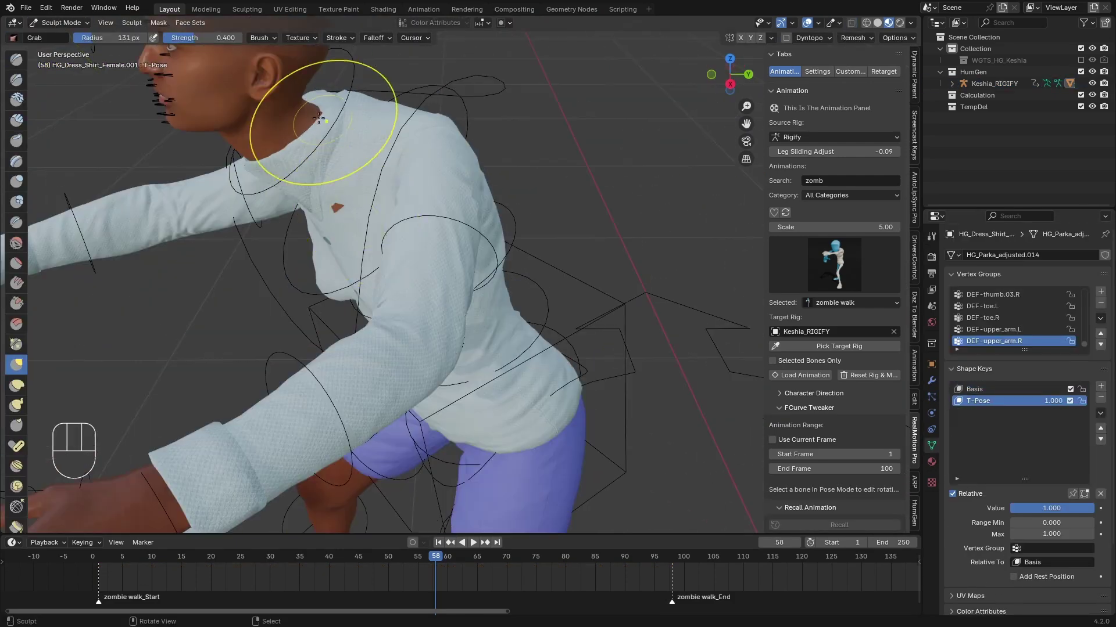
key(space)
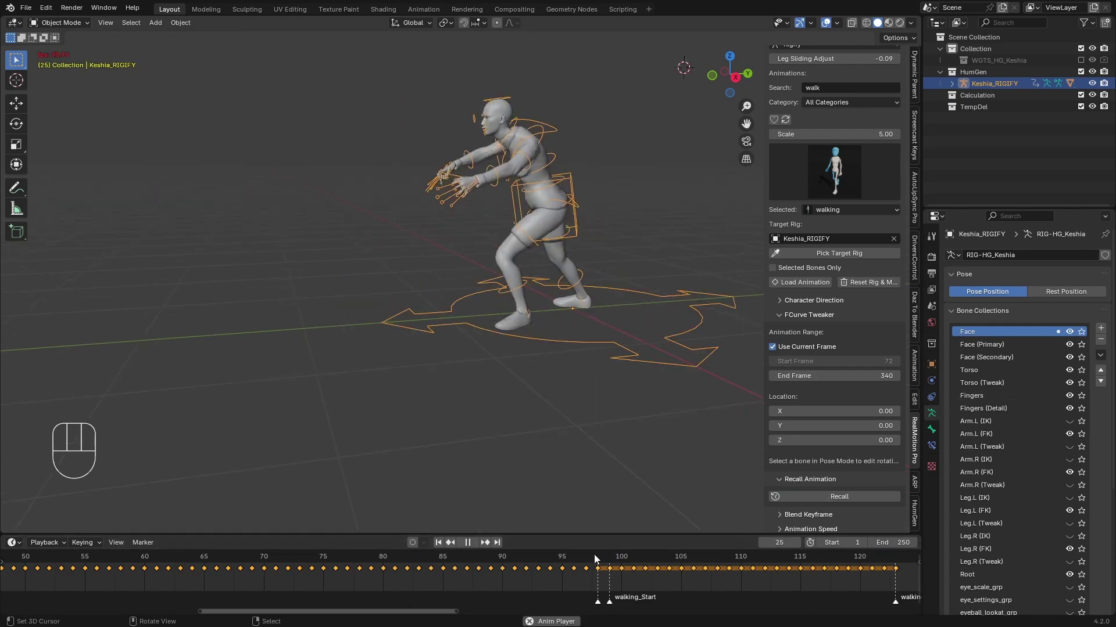
Play back the walking and Jumping Jacks animations on the character with its rig in Pose Mode.
key(space)
key(ctrl+Tab)
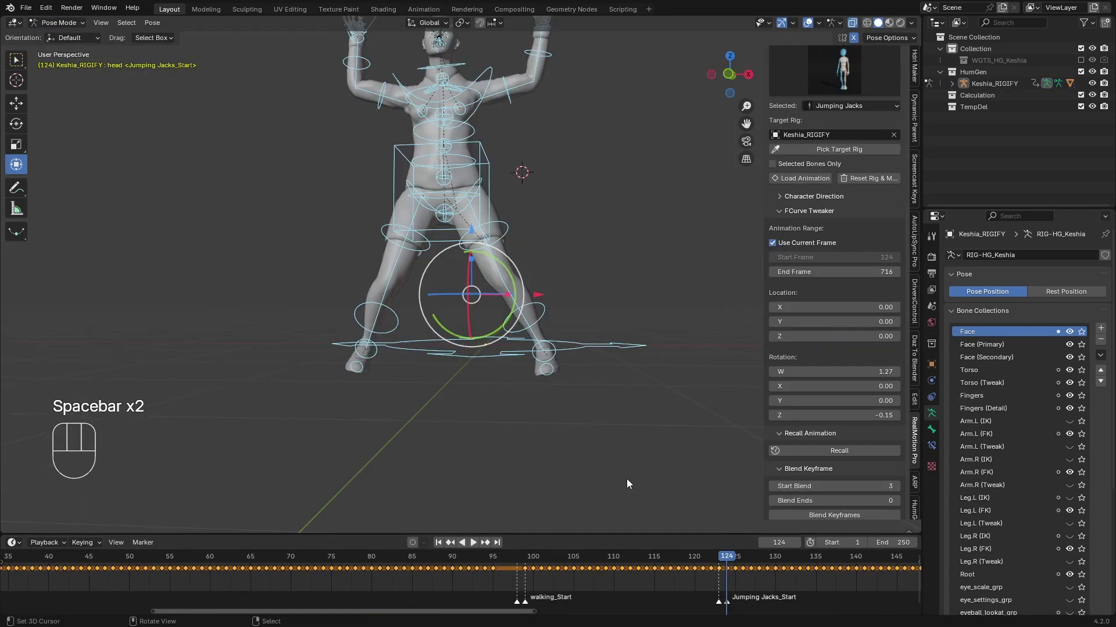
middle_drag(626, 479, 645, 456)
key(space)
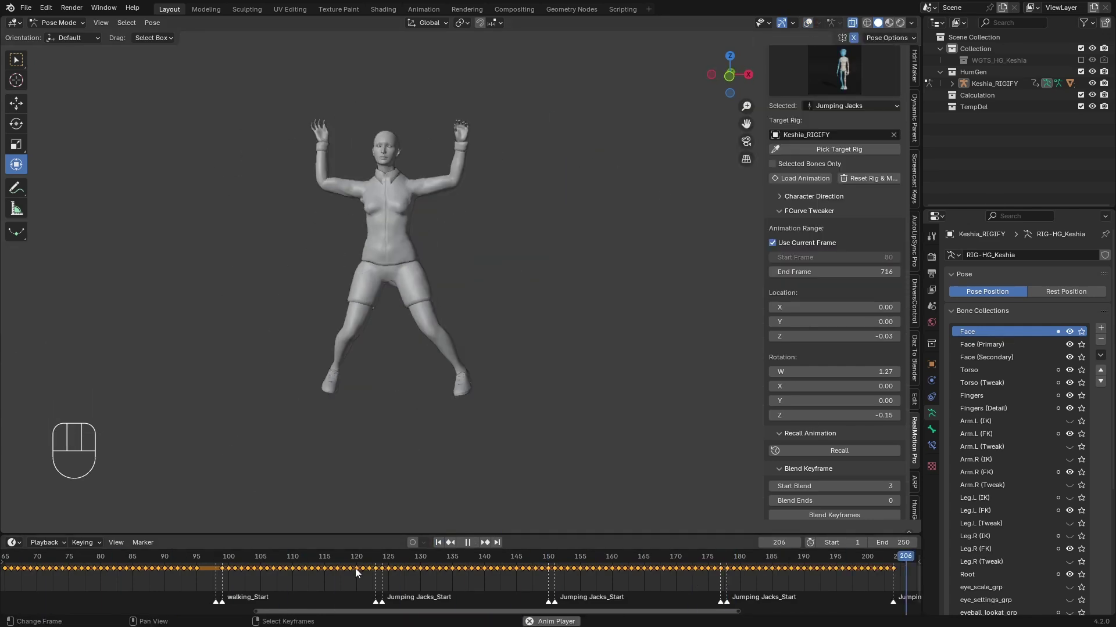
key(space)
Adjust the Z rotation in the FCurve Tweaker for the right thigh bone and play back the jumping jacks.
drag(852, 415, 854, 415)
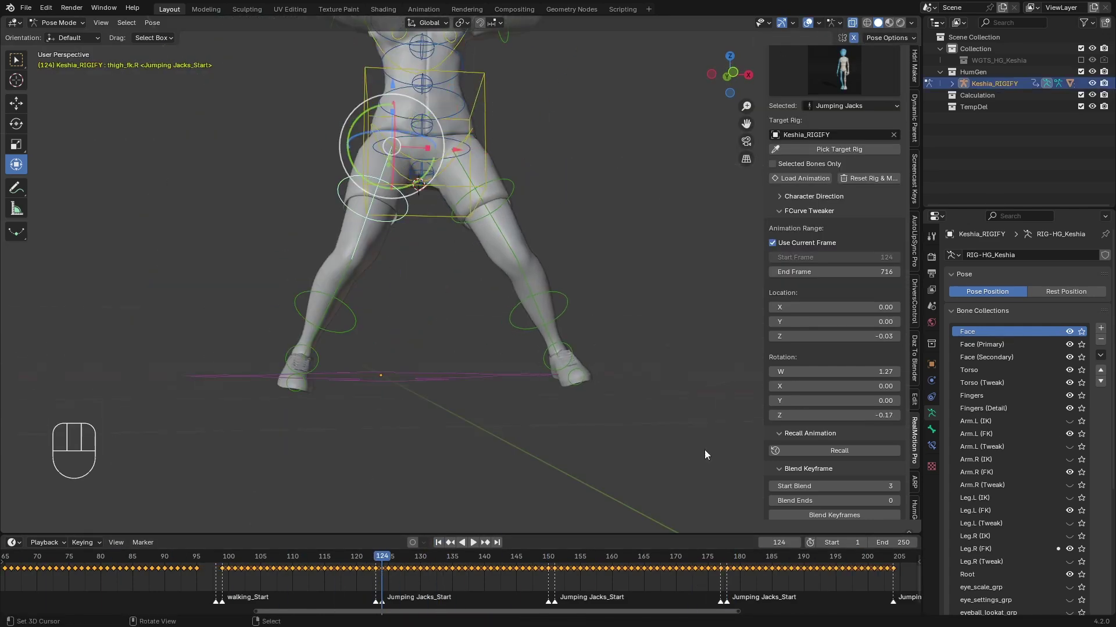
drag(851, 416, 857, 415)
key(space)
key(space)
middle_drag(453, 340, 427, 347)
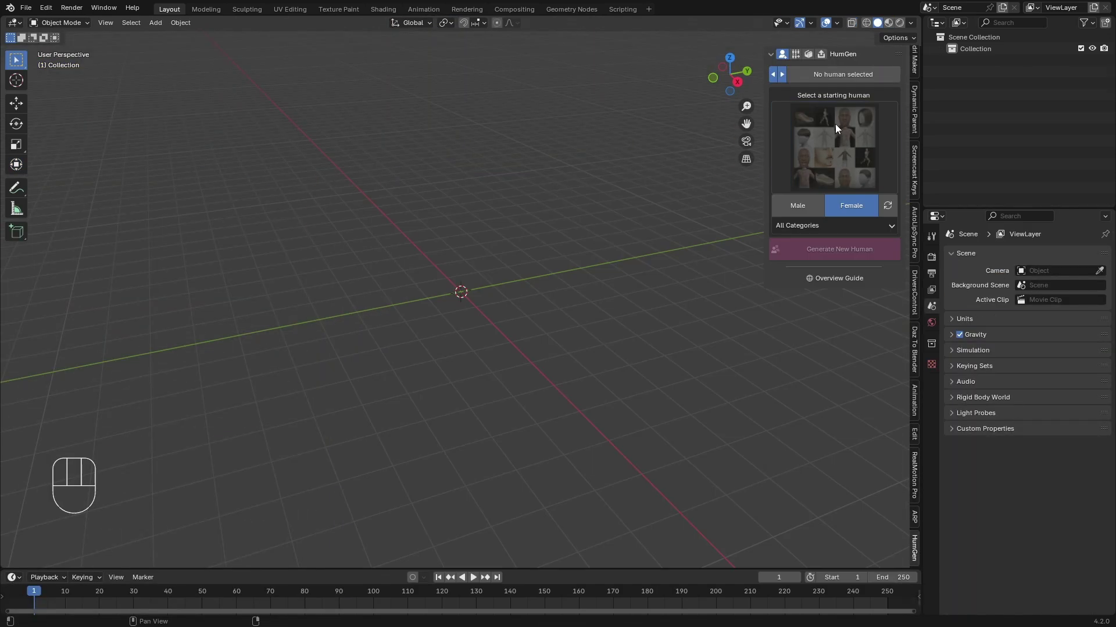
Generate a new female human from the Jane starting preset.
click(835, 124)
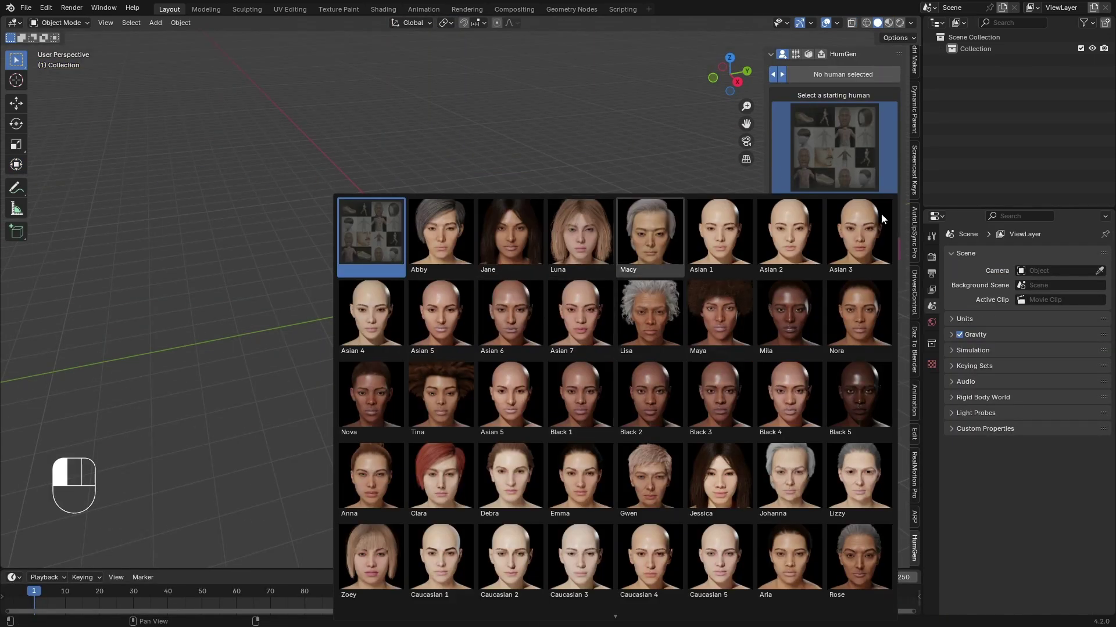
click(513, 239)
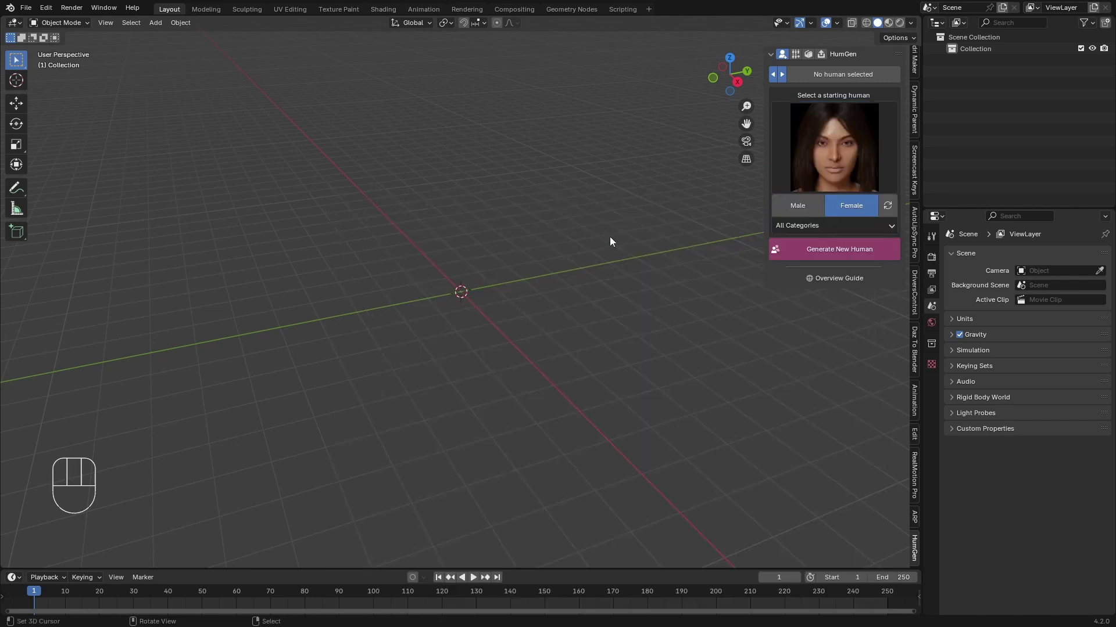
click(837, 251)
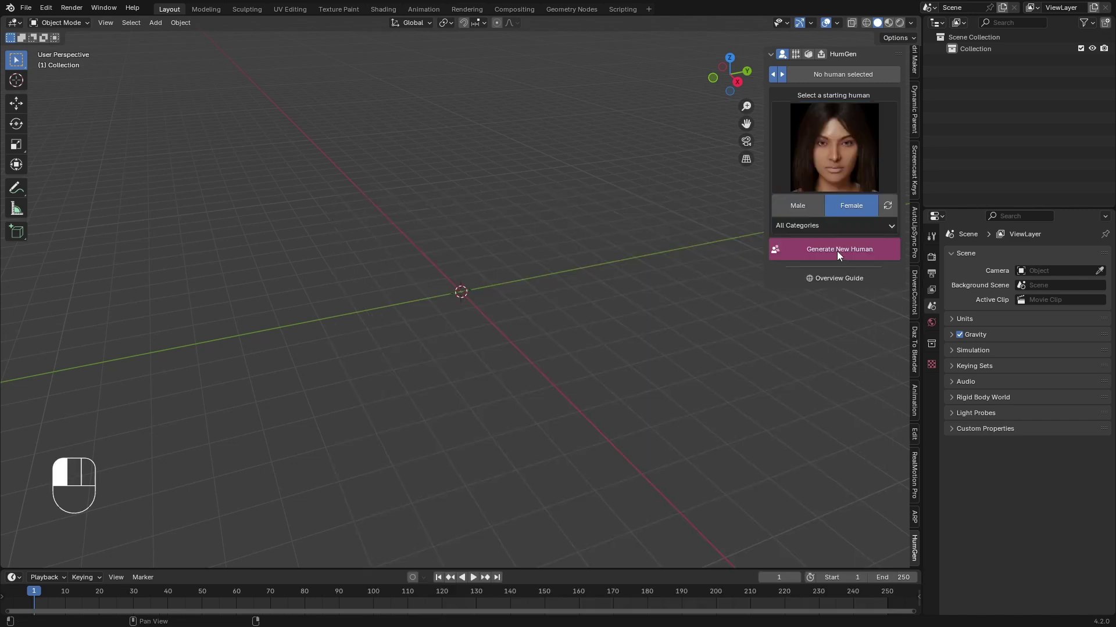
shift+middle_drag(514, 118, 520, 230)
scroll(526, 265, up, 3)
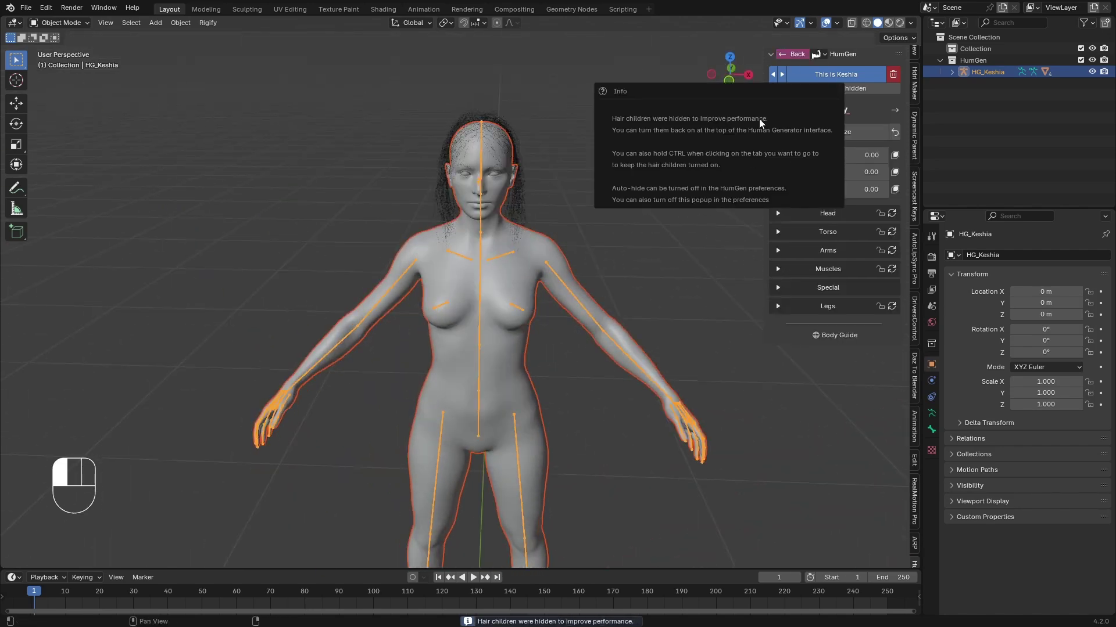
Set the body's Muscular to -0.25, Neck Thickness to 0.31, Breast Size to 0.26 and Hips Height to 0.21.
click(805, 110)
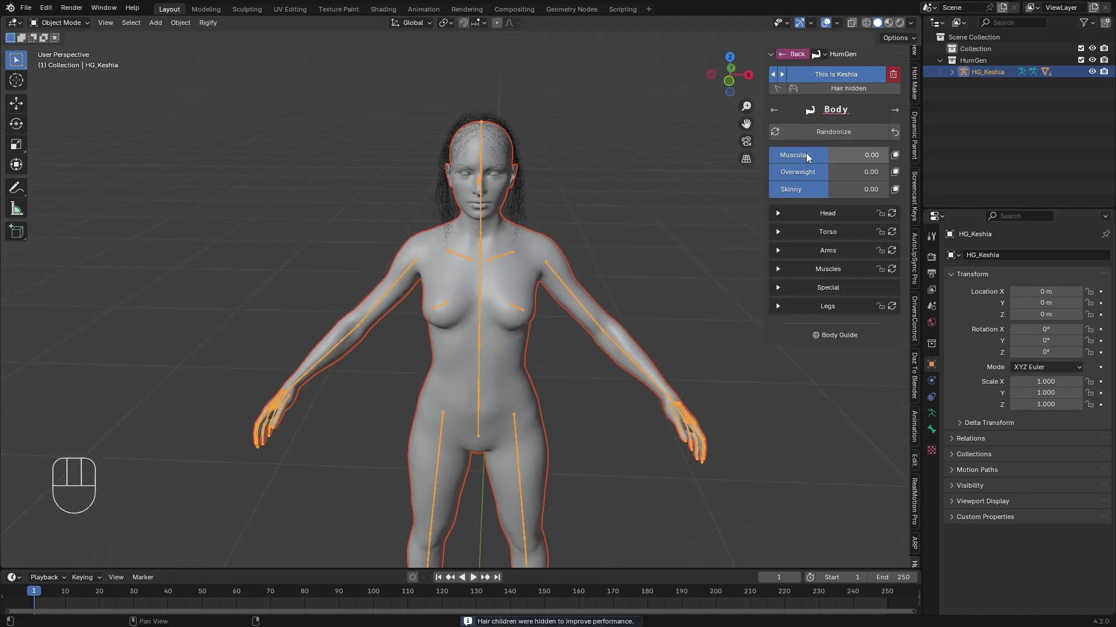
drag(807, 152, 791, 153)
click(784, 211)
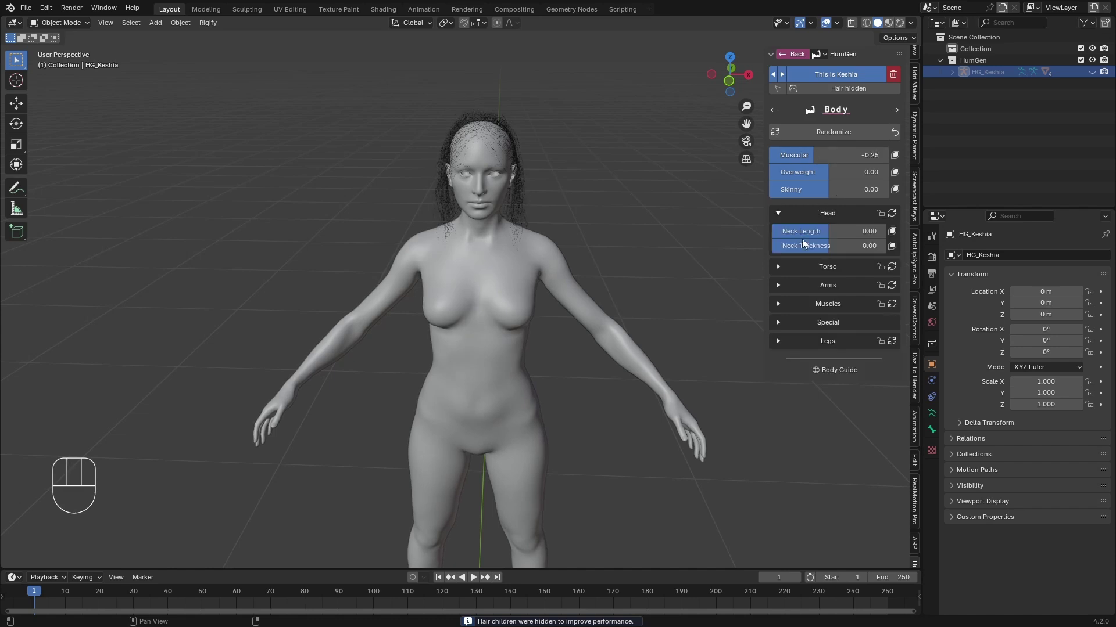
drag(814, 245, 846, 245)
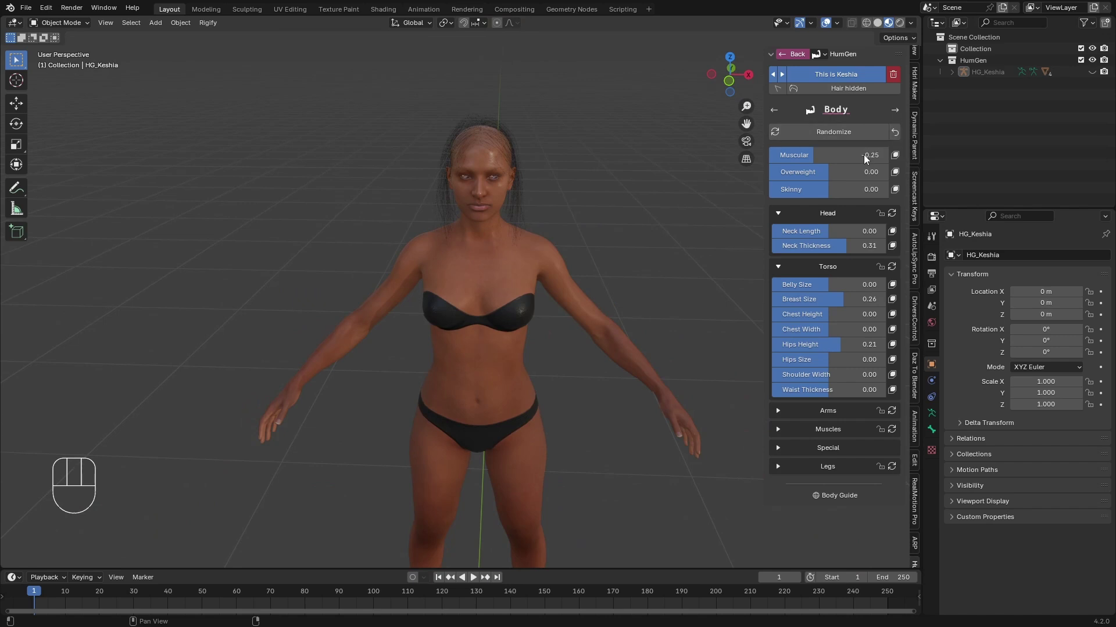
Proceed past the skin settings to the hair section and remove the human's hair.
click(896, 111)
click(893, 111)
click(892, 112)
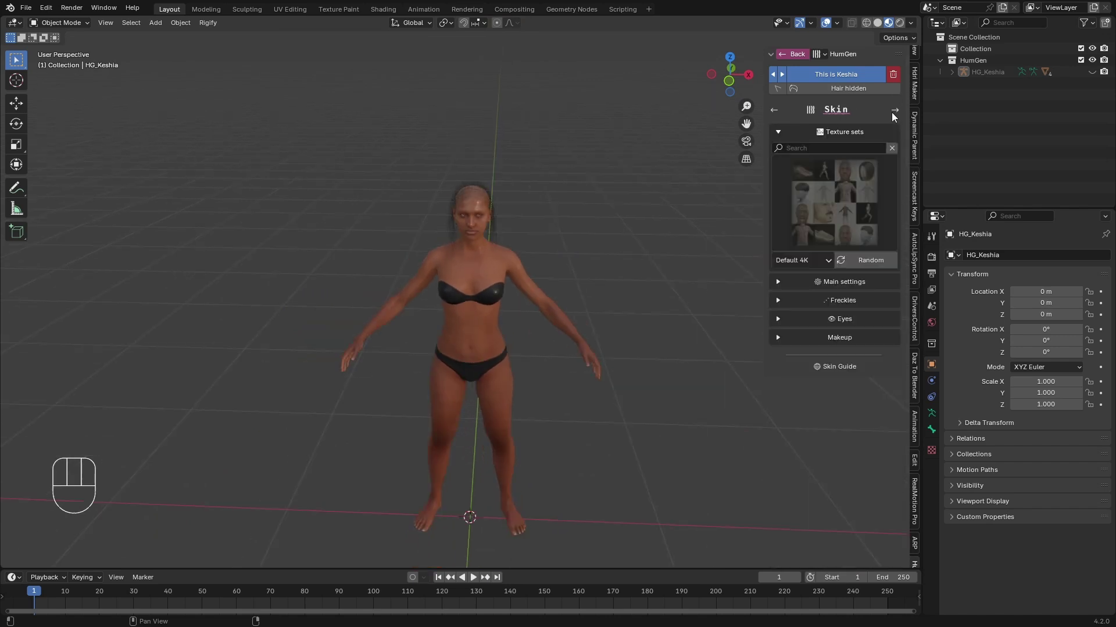
click(893, 110)
click(850, 203)
click(863, 273)
Dress the human in the Office Excursion outfit from the clothing library.
click(892, 112)
click(853, 191)
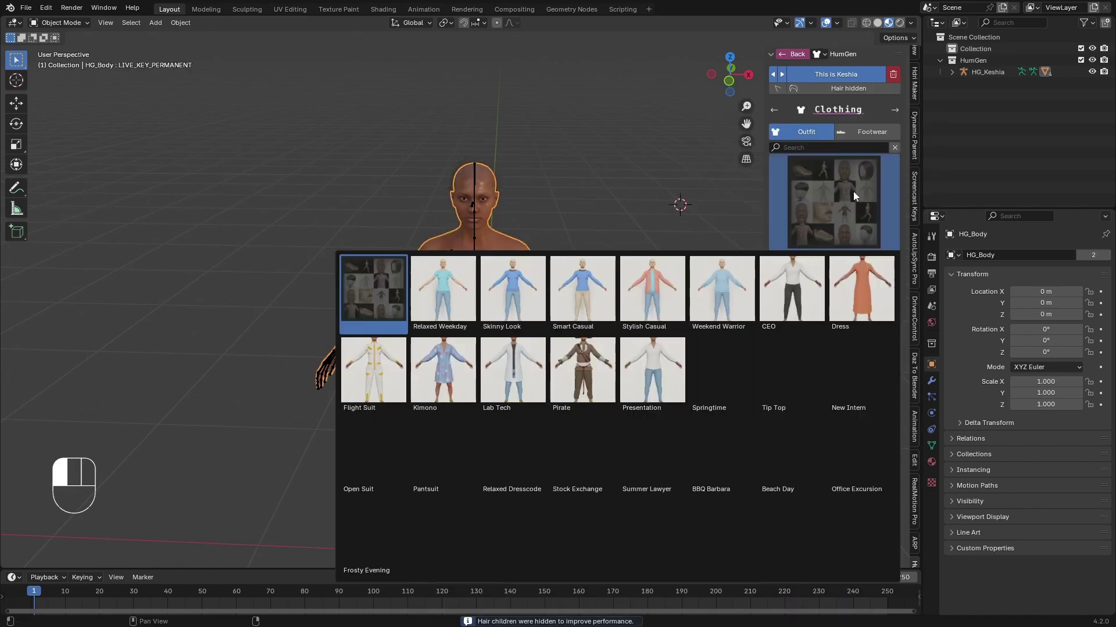
click(494, 312)
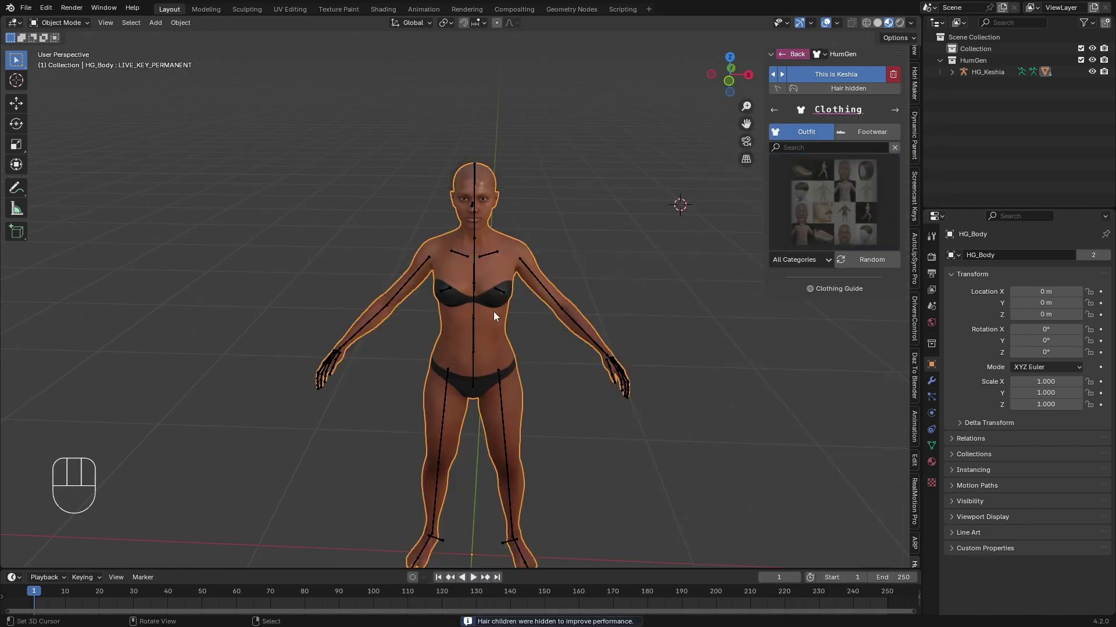
click(796, 208)
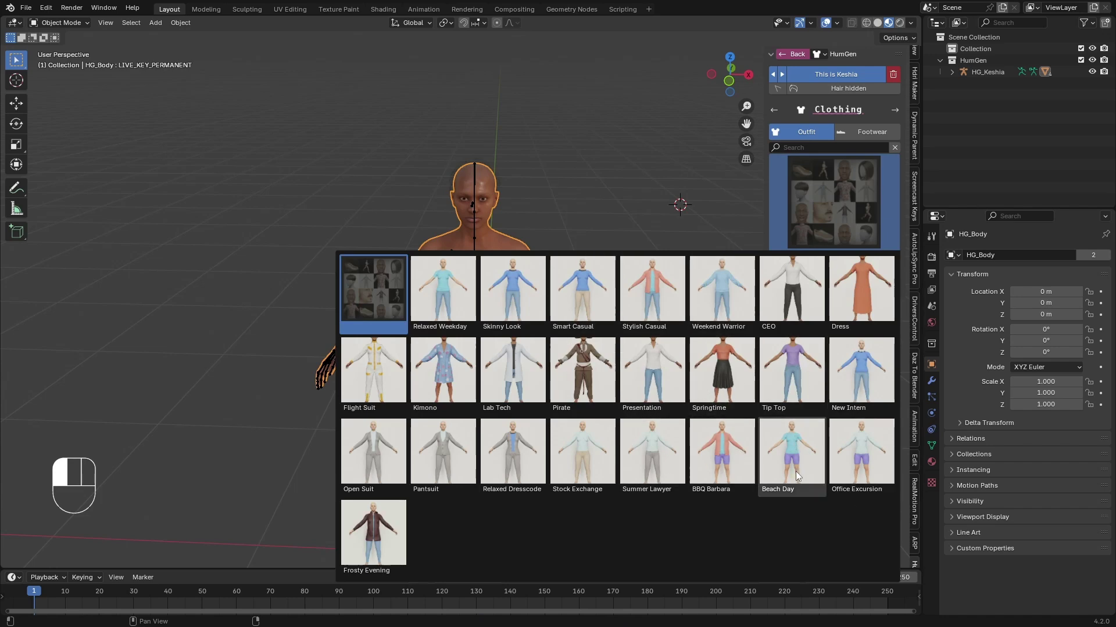
click(855, 448)
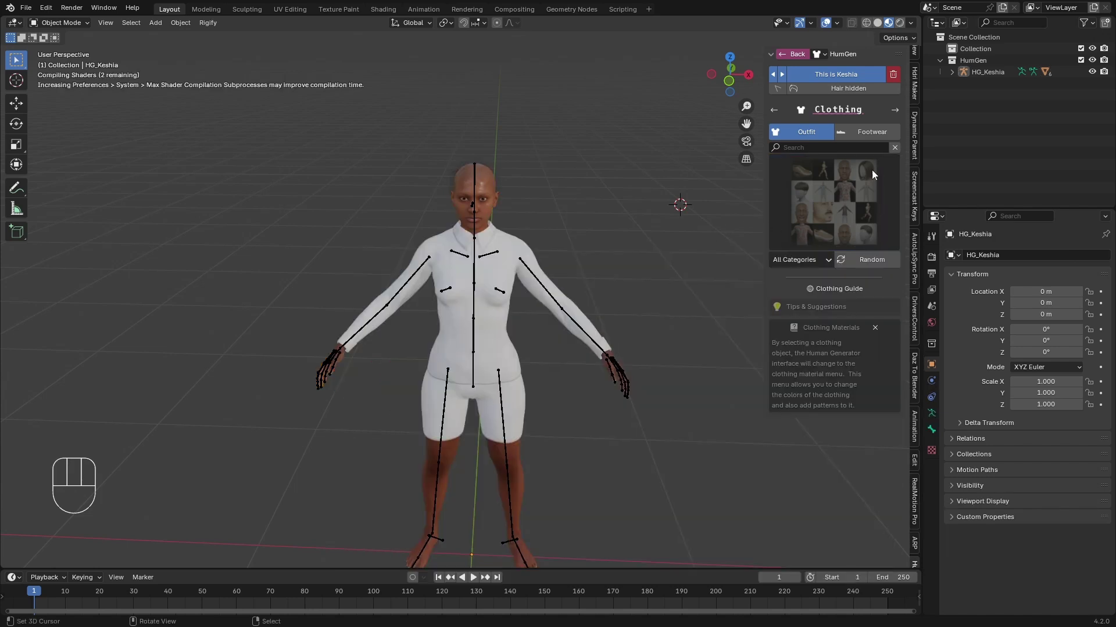
Add the Suede Sneakers as footwear and inspect the dressed human from several angles.
click(863, 133)
click(810, 221)
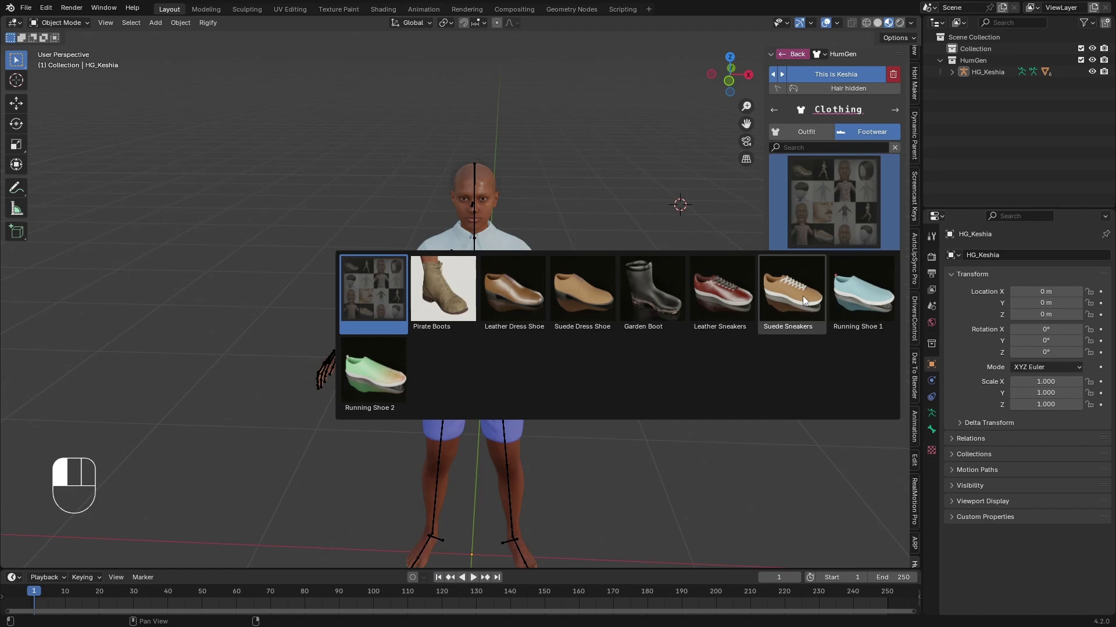
click(802, 295)
middle_drag(581, 279, 461, 273)
shift+middle_drag(462, 208, 462, 259)
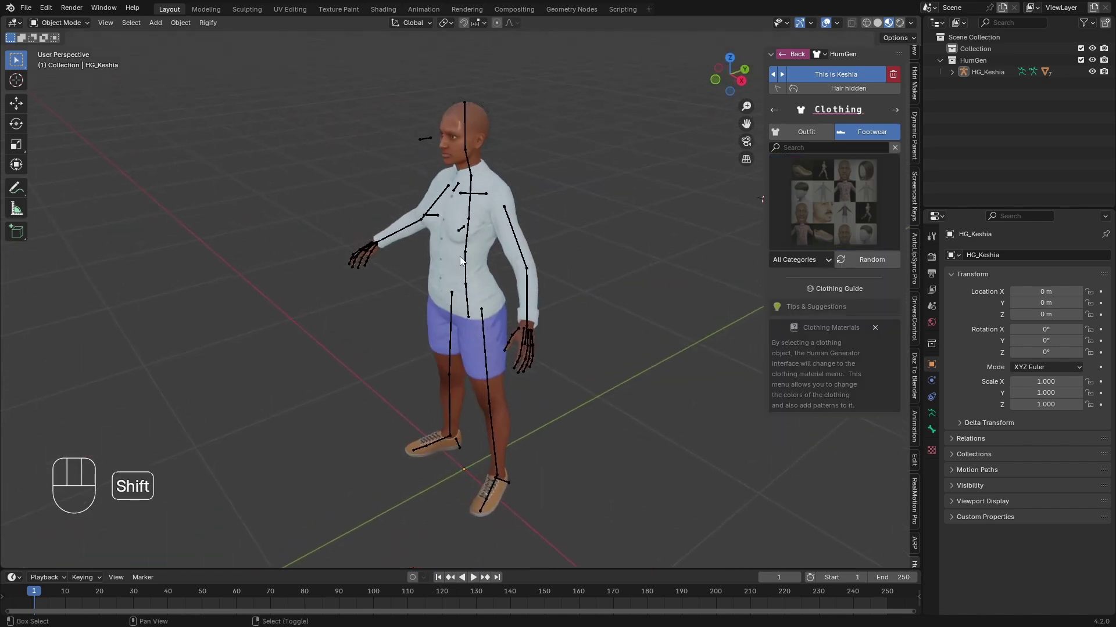
middle_drag(436, 329, 531, 314)
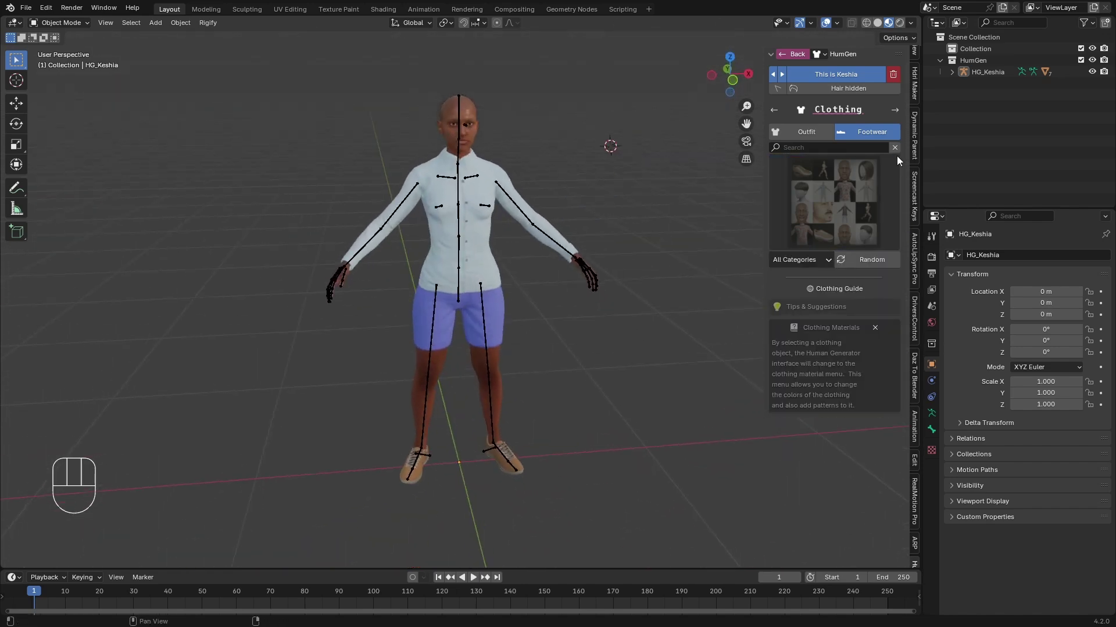
Apply the T Pose from the pose library and check how the shirt deforms around the chest.
click(896, 110)
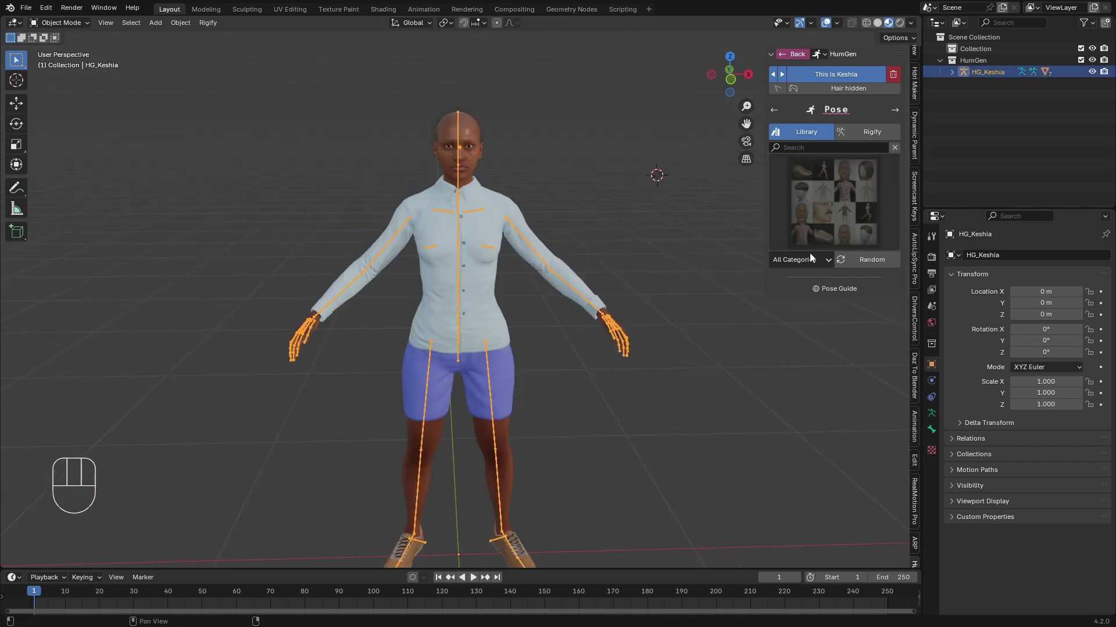
click(851, 172)
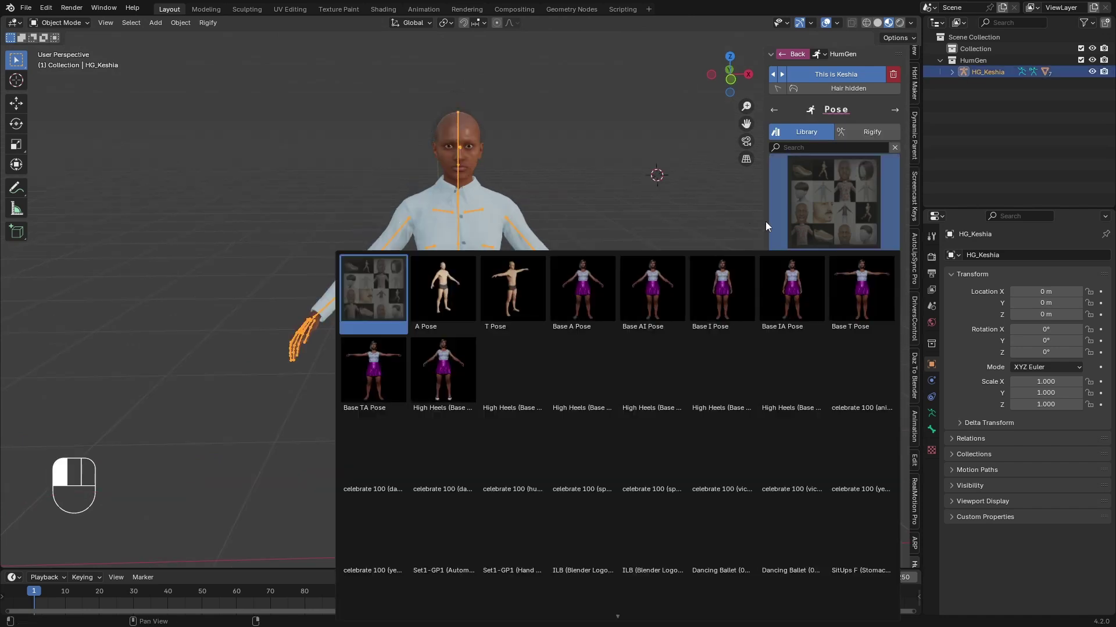
click(486, 308)
scroll(543, 179, up, 4)
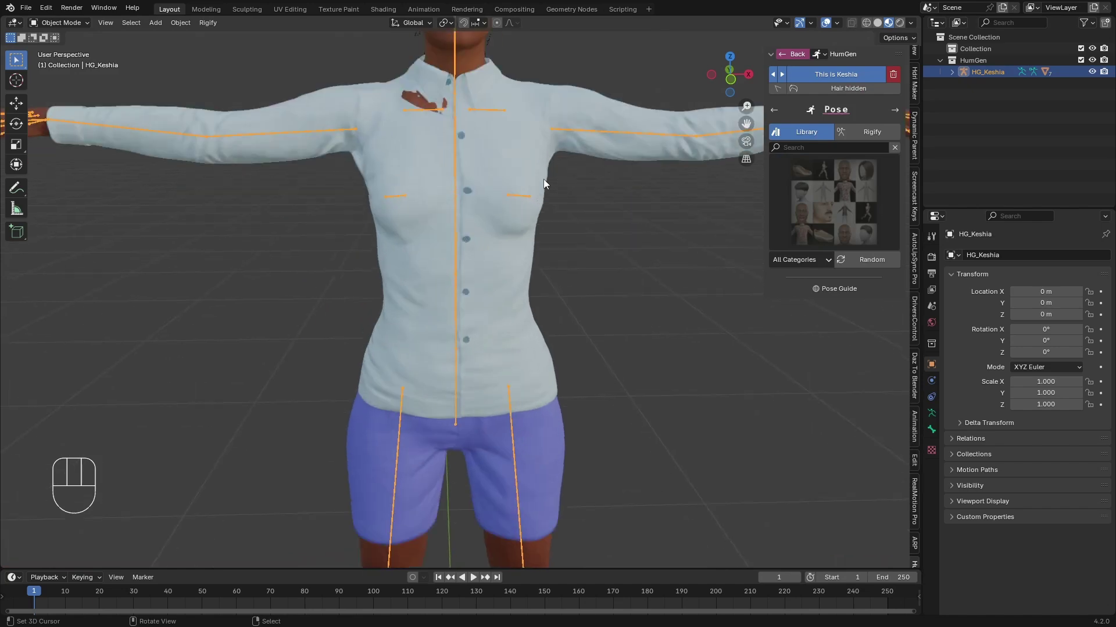
middle_drag(427, 212, 371, 232)
scroll(371, 232, down, 4)
middle_drag(450, 282, 500, 253)
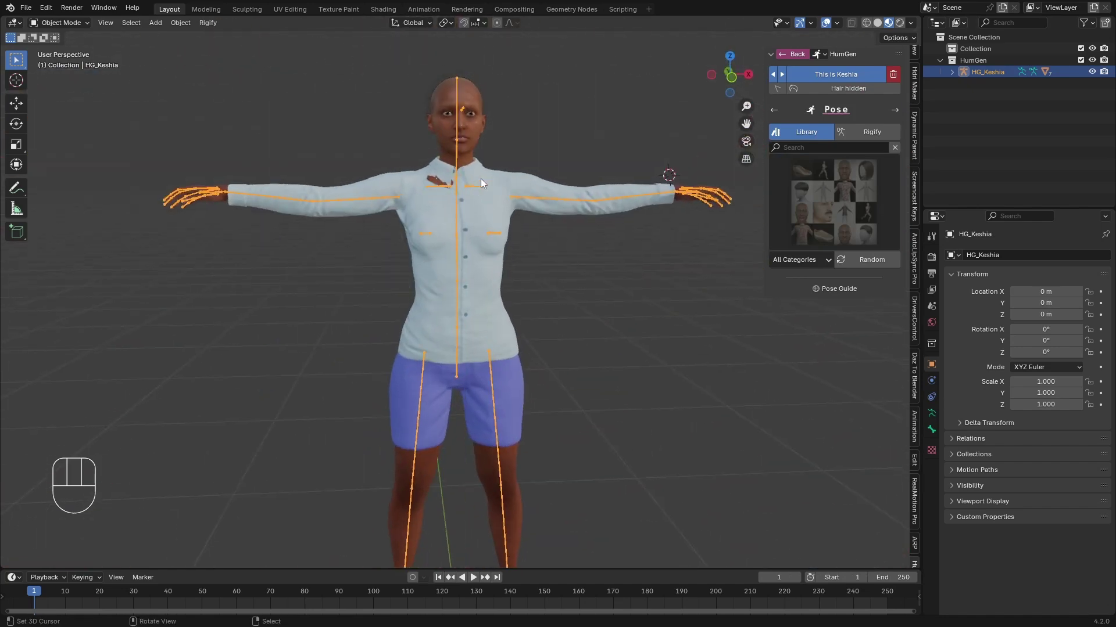
Apply all shape keys on the HG_Body mesh.
click(475, 129)
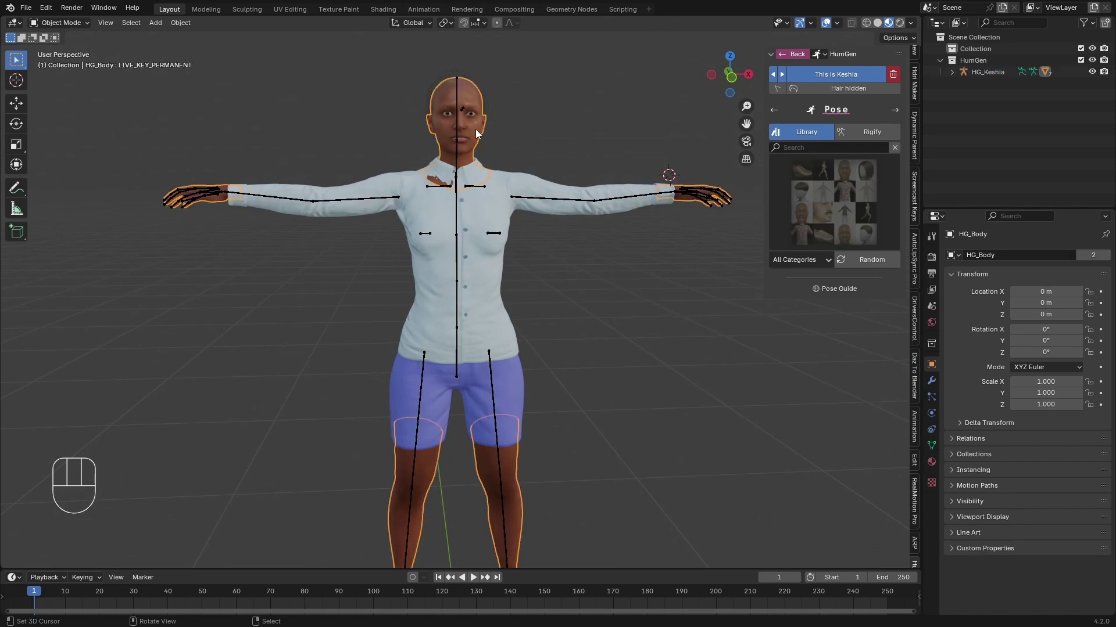
click(929, 447)
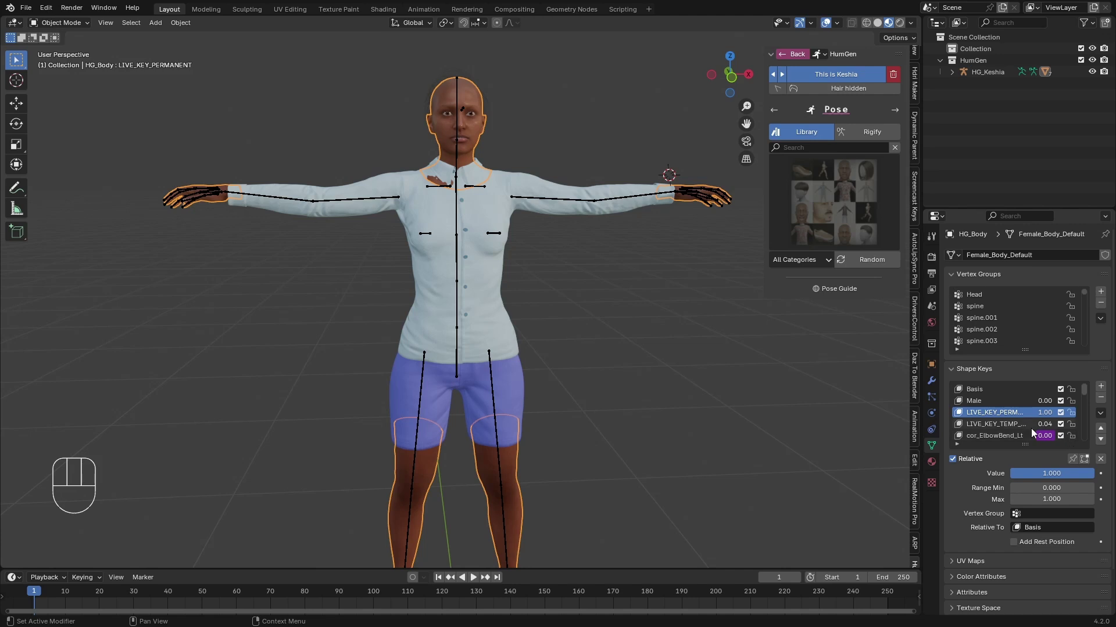
scroll(469, 362, down, 3)
scroll(559, 336, up, 2)
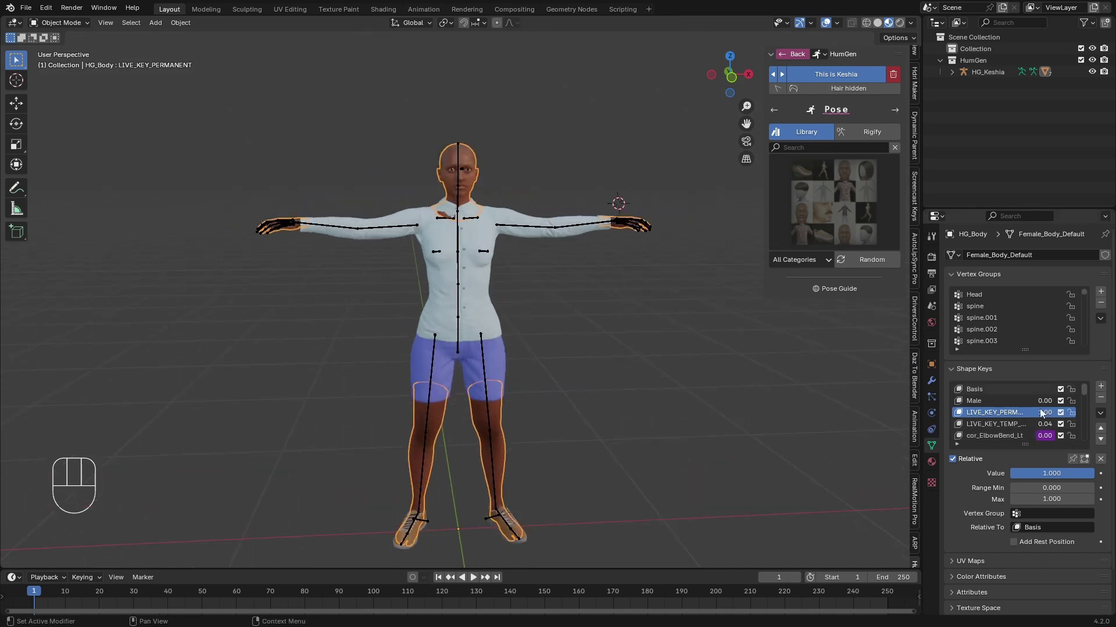
click(1099, 417)
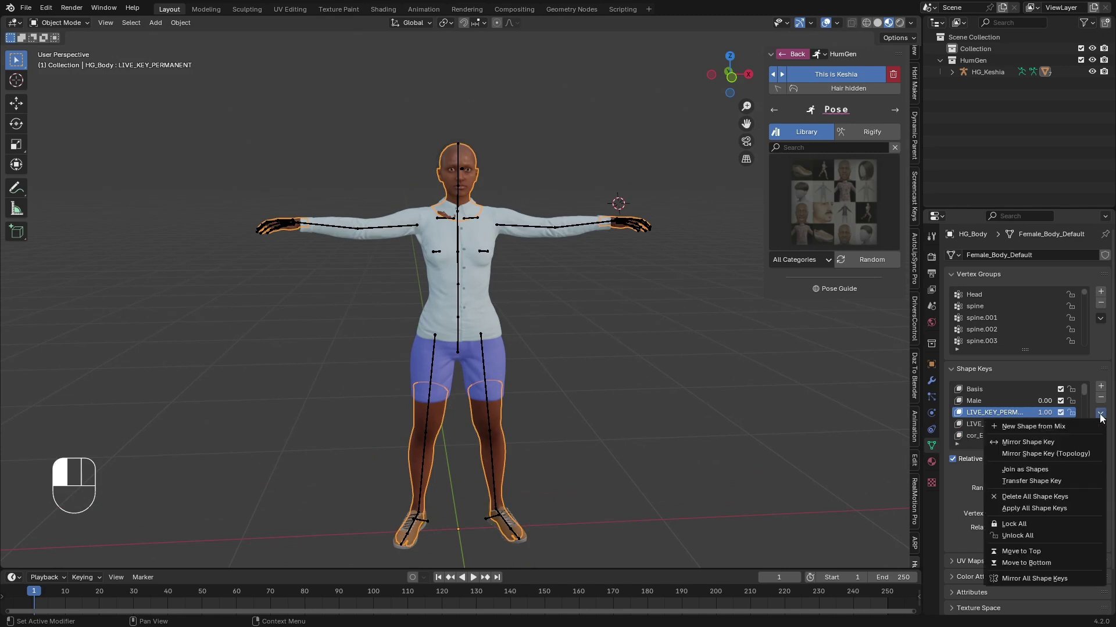
click(1050, 513)
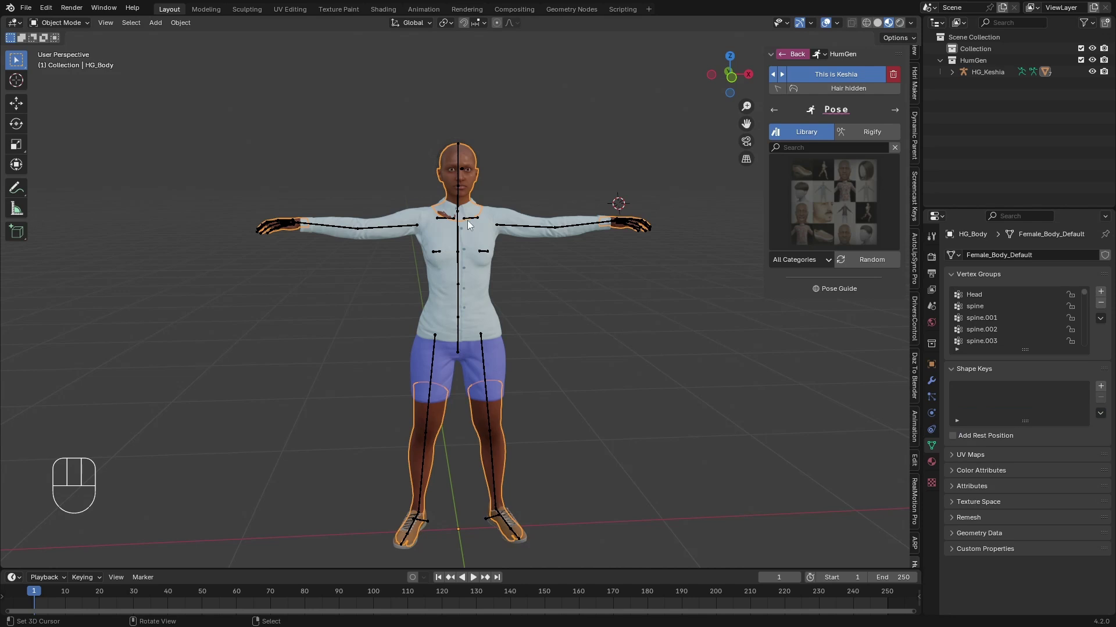
Hide the body mesh and delete all shape keys from the dress shirt.
key(h)
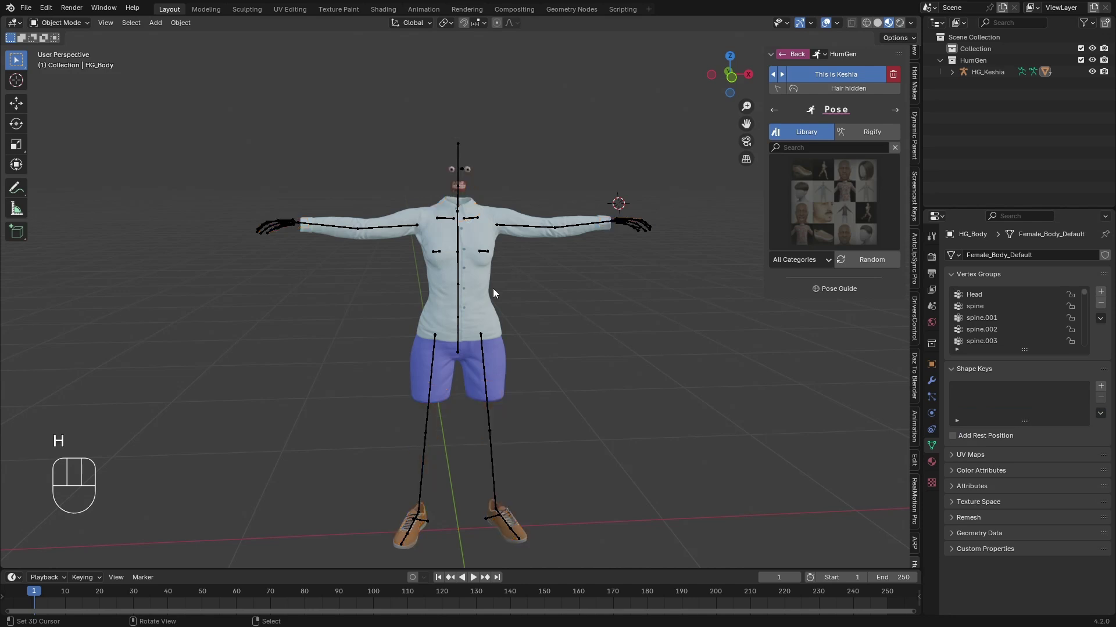
key(h)
click(493, 250)
click(1100, 413)
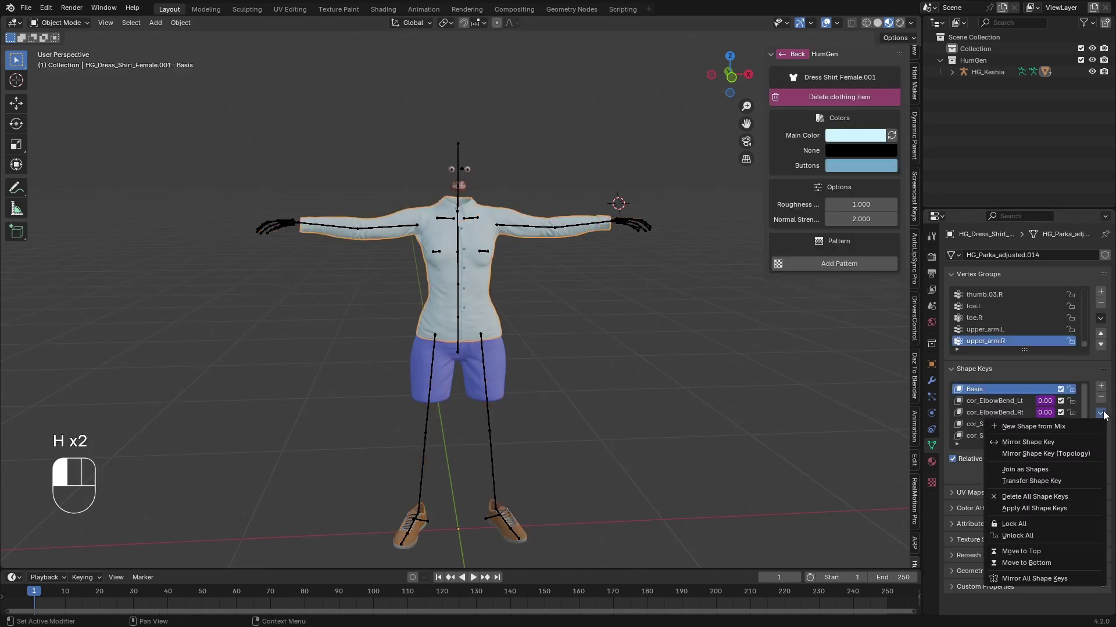
click(1040, 497)
Hide the dress shirt and apply all shape keys on the shorts mesh.
key(h)
click(490, 355)
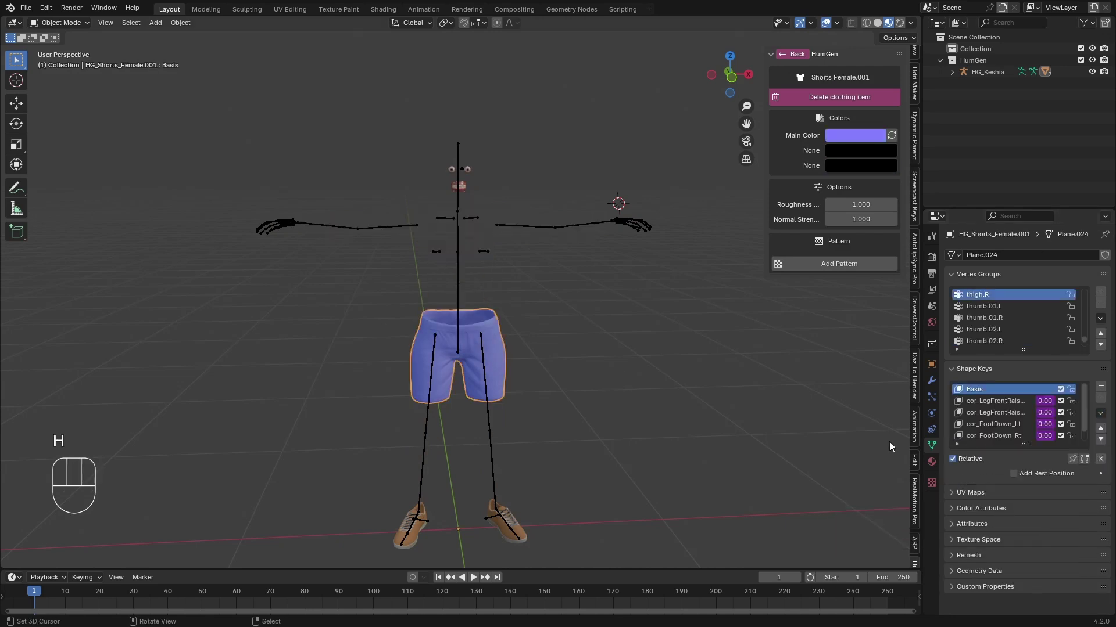
click(1100, 413)
click(1030, 511)
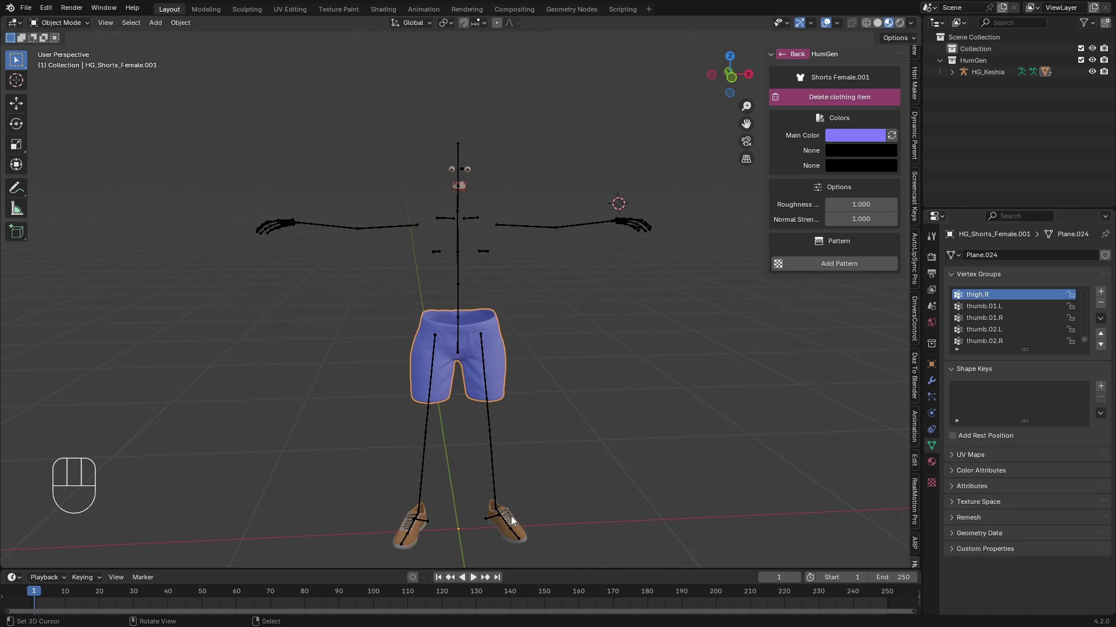
Hide the shorts and apply all shape keys on the sneakers mesh.
key(h)
right_click(512, 521)
click(1099, 413)
click(1054, 506)
Hide the teeth meshes at the head and apply all shape keys on the HG_Eyes mesh.
scroll(466, 108, up, 3)
right_click(465, 108)
key(h)
key(h)
click(443, 71)
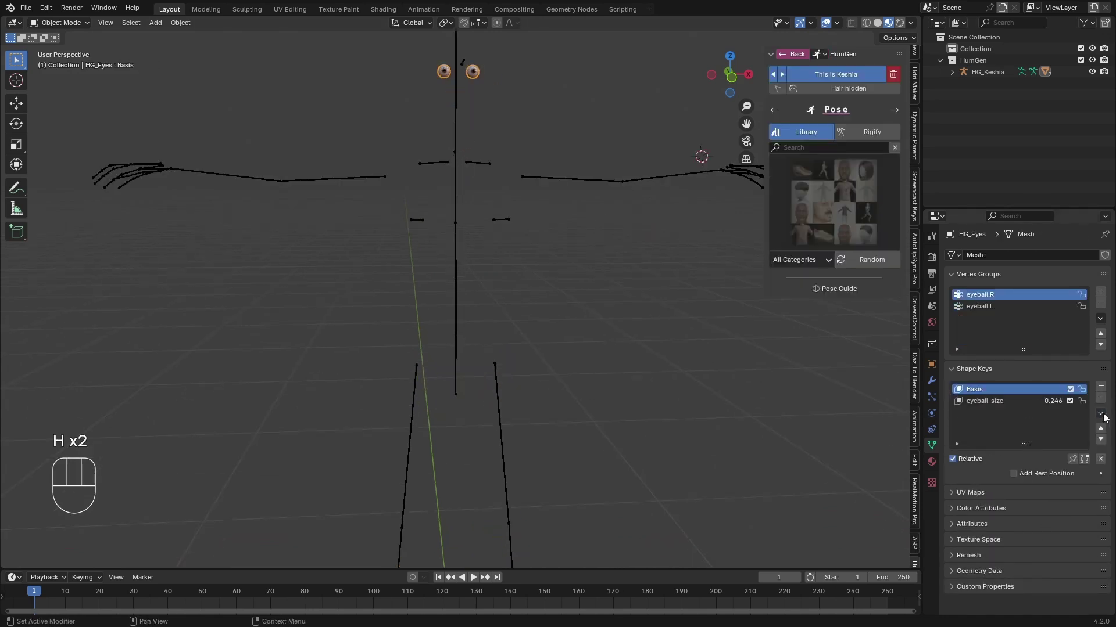
click(1100, 413)
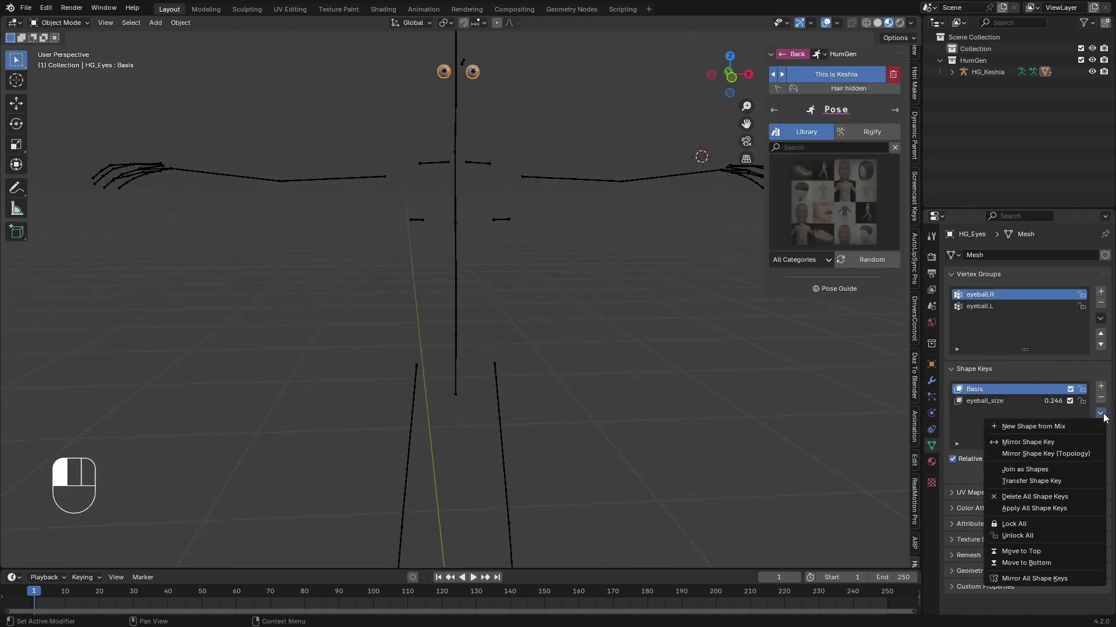
click(1036, 509)
Unhide all hidden meshes, then select the HG_Body mesh and check its shape key list and the shirt around the collar.
scroll(416, 303, down, 5)
key(alt)
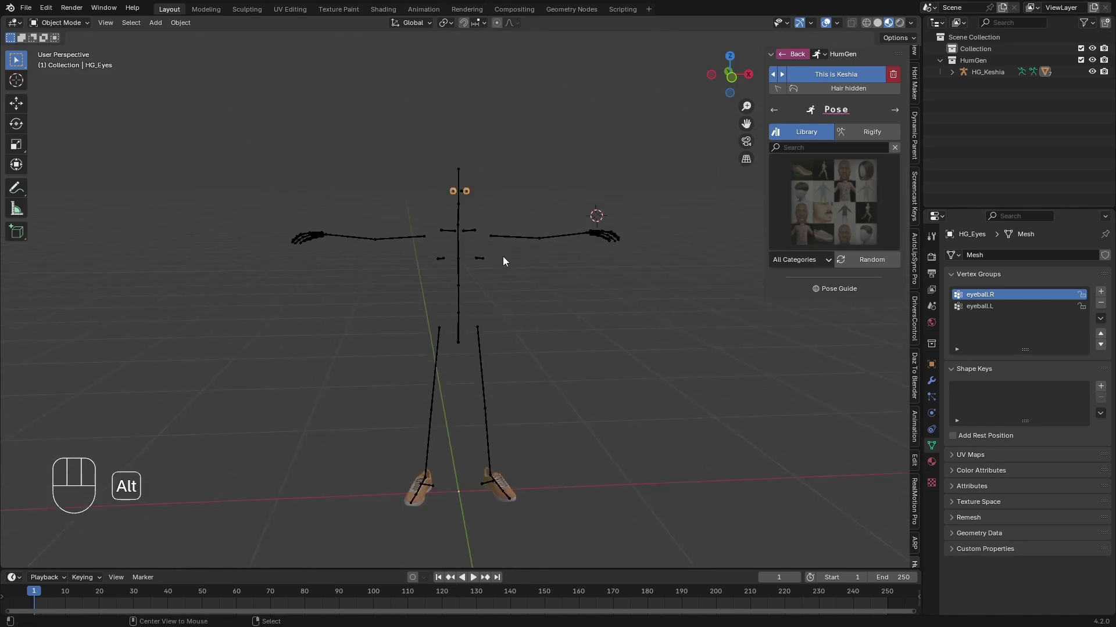
key(alt+h)
shift+middle_drag(479, 226, 534, 343)
click(561, 309)
scroll(535, 342, up, 4)
click(394, 208)
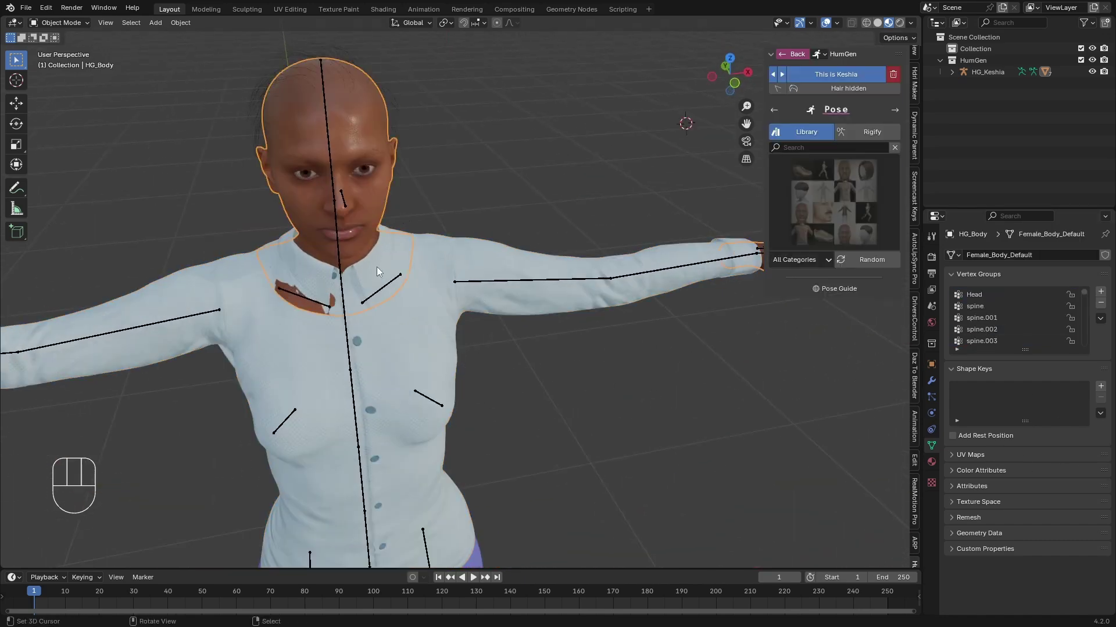
drag(1029, 420, 1027, 478)
middle_drag(333, 323, 329, 301)
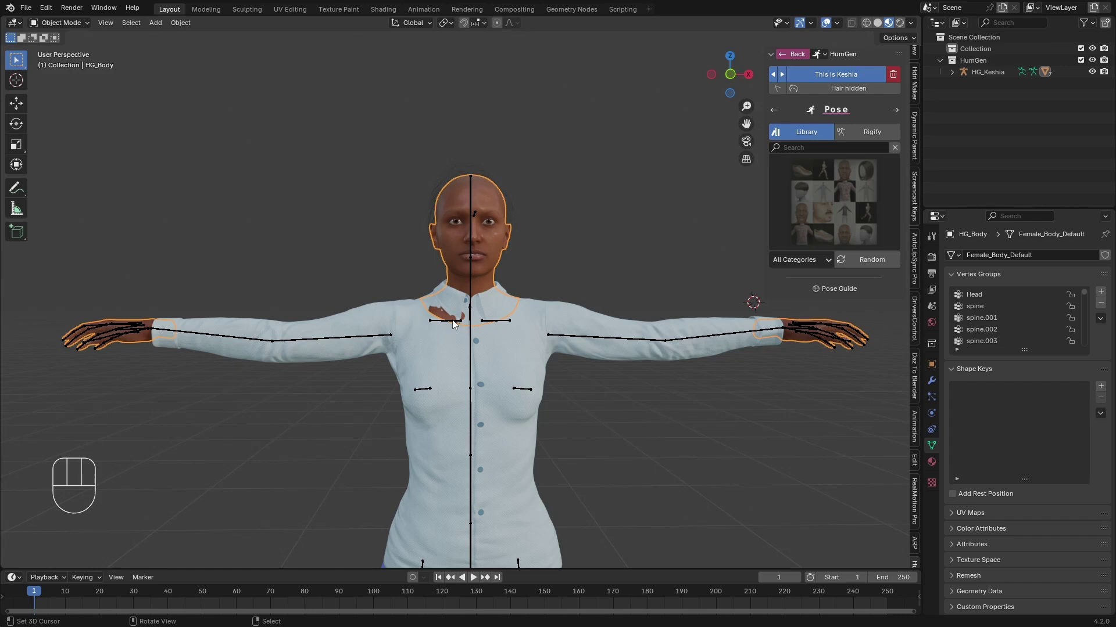
Add the HumGen facial rig to the character from the Expression section's Face Rig options.
click(893, 111)
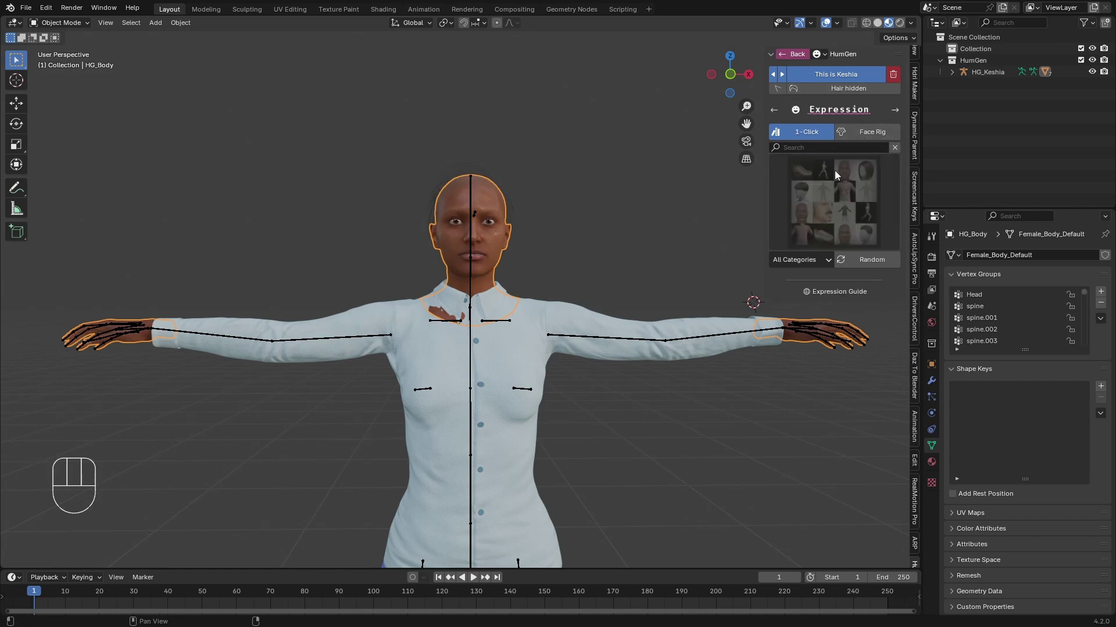
click(866, 134)
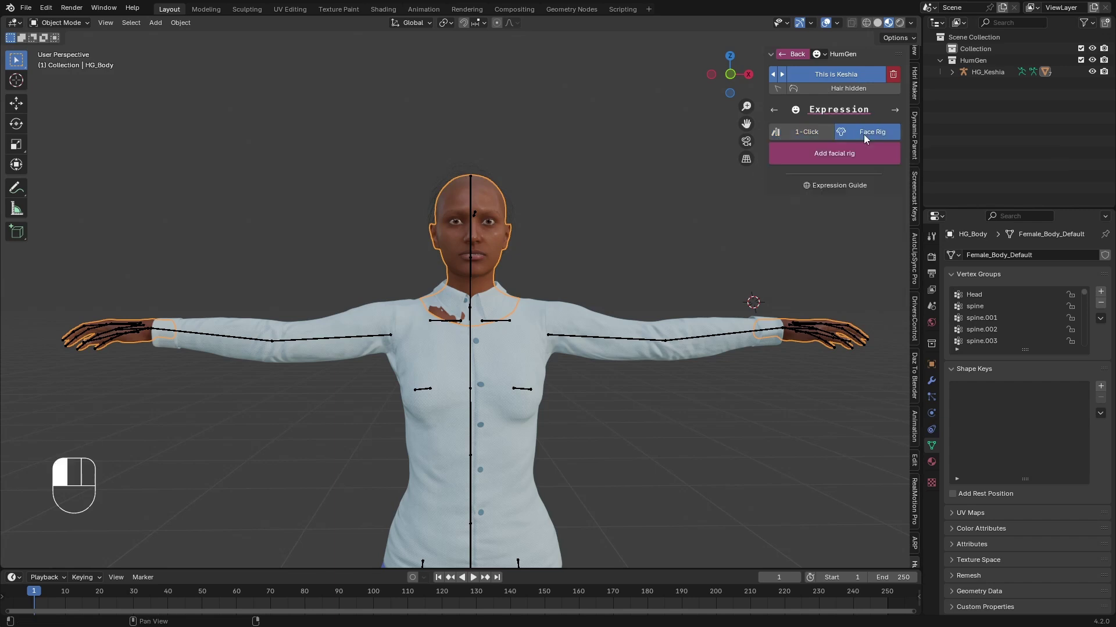
scroll(498, 265, up, 2)
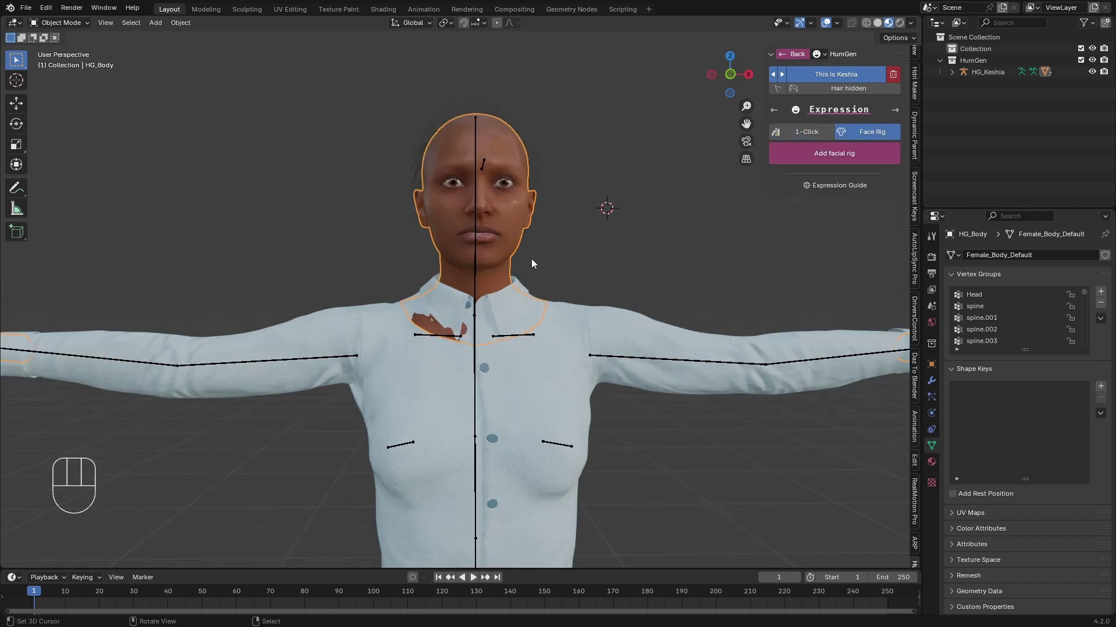
click(837, 160)
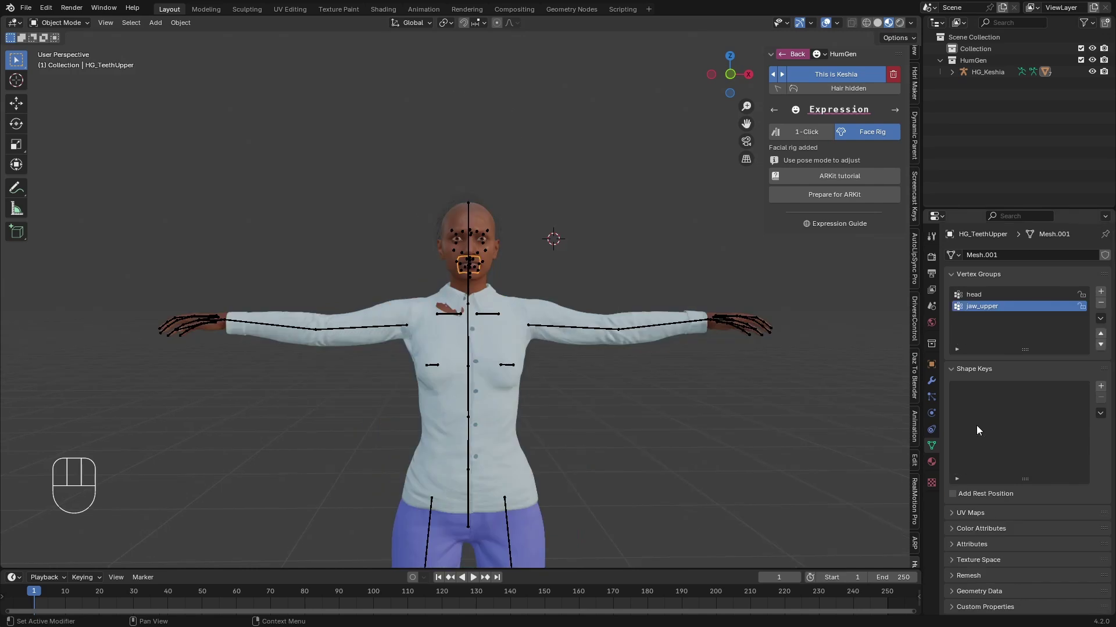
Select the HG_Body mesh and examine its facial shape keys, such as eyeBlink_L, and the rigged character as a whole.
scroll(524, 230, up, 4)
right_click(524, 229)
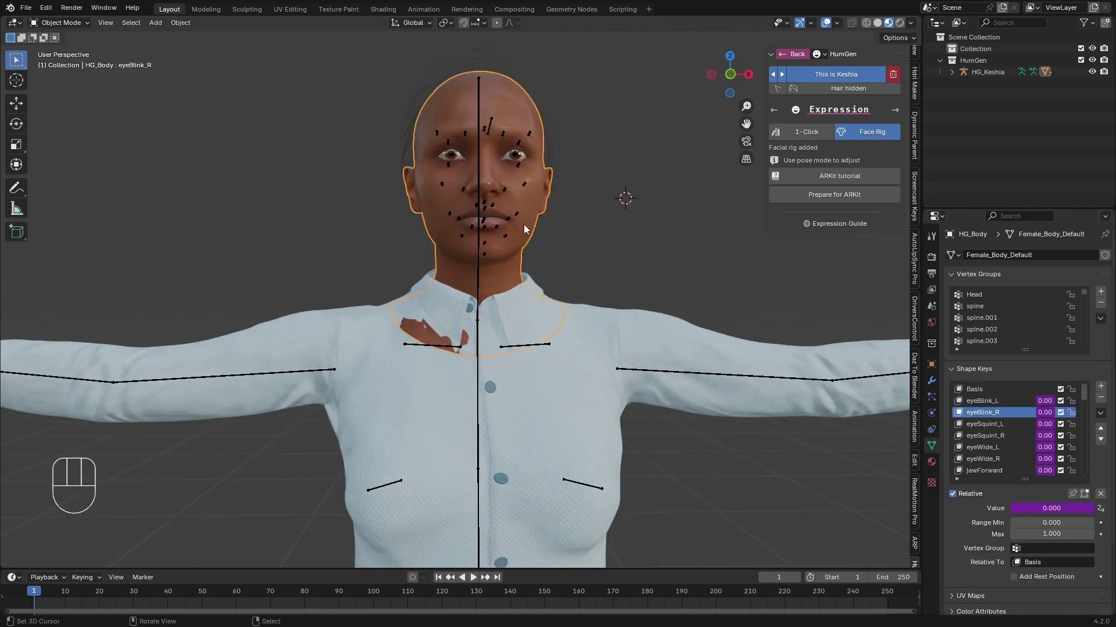
click(980, 401)
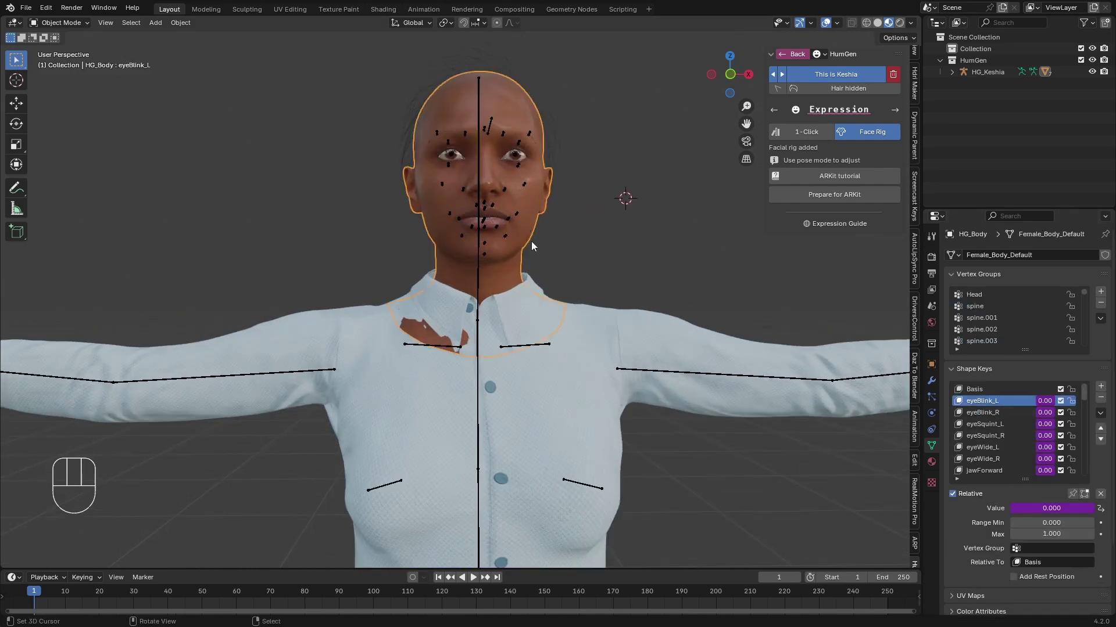
right_click(524, 159)
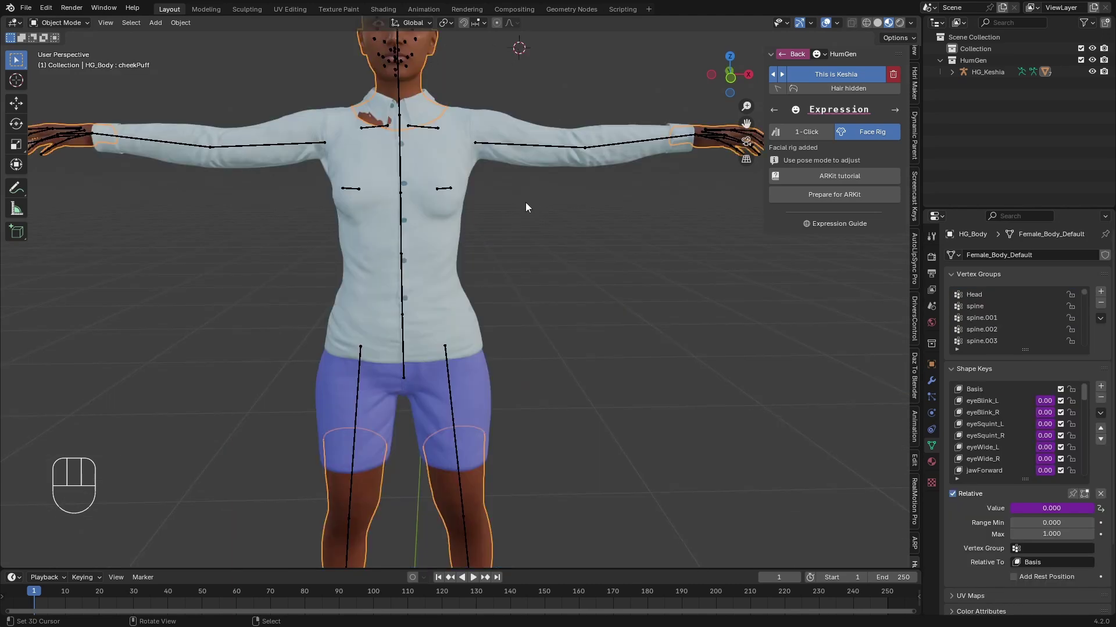
scroll(523, 206, down, 1)
scroll(476, 353, down, 3)
shift+middle_drag(479, 337, 527, 177)
shift+middle_drag(524, 244, 511, 307)
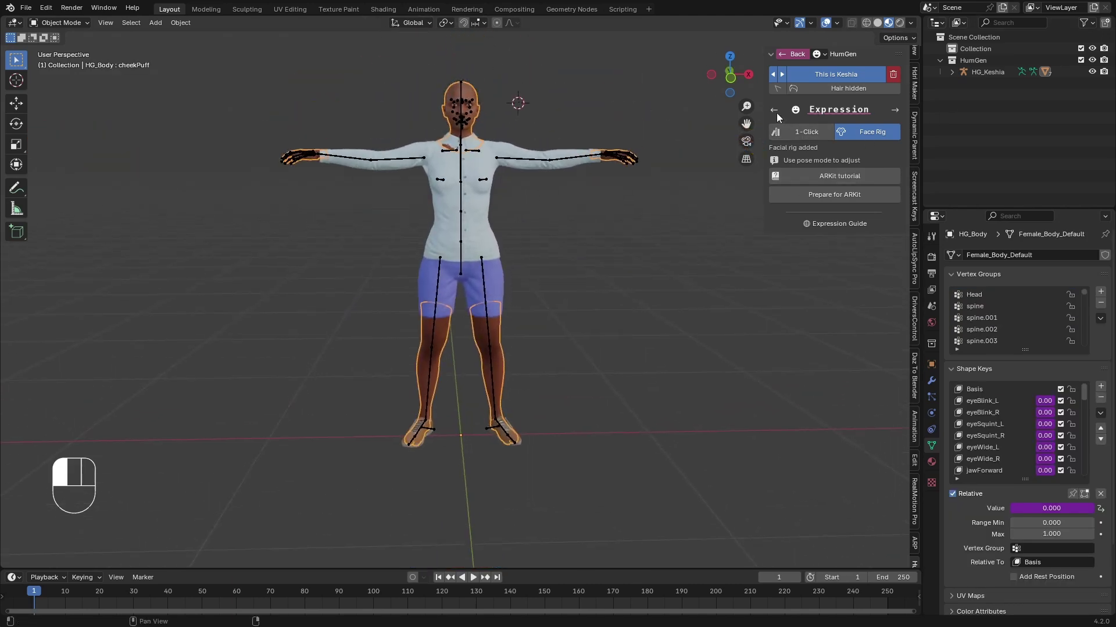
Generate the Rigify rig for the character from HumGen's Pose section.
click(774, 111)
click(877, 131)
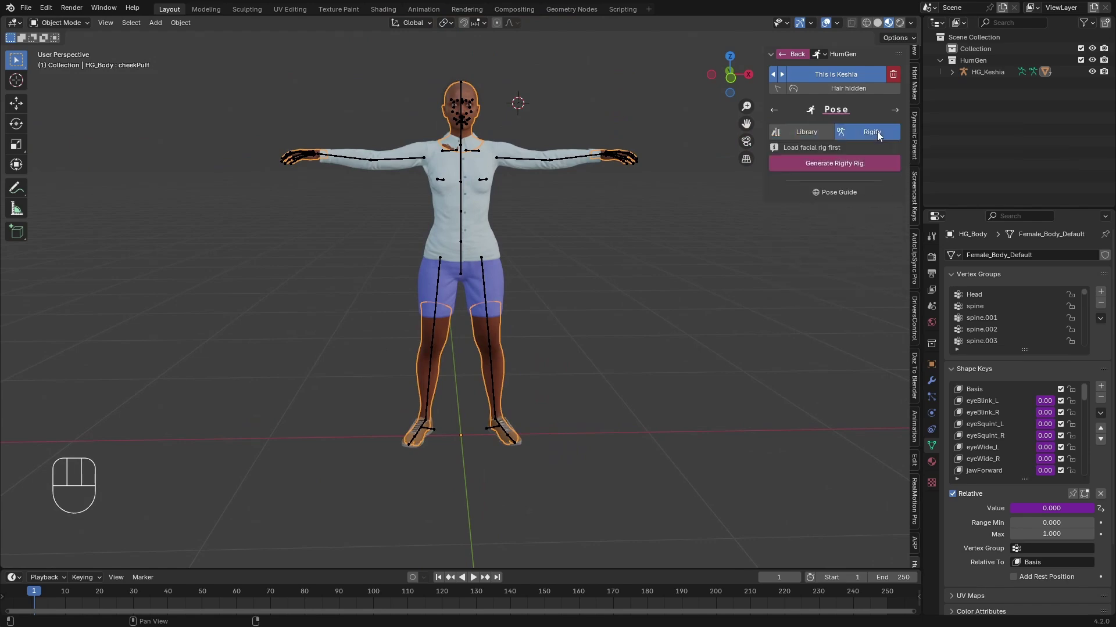
scroll(598, 185, up, 3)
click(832, 165)
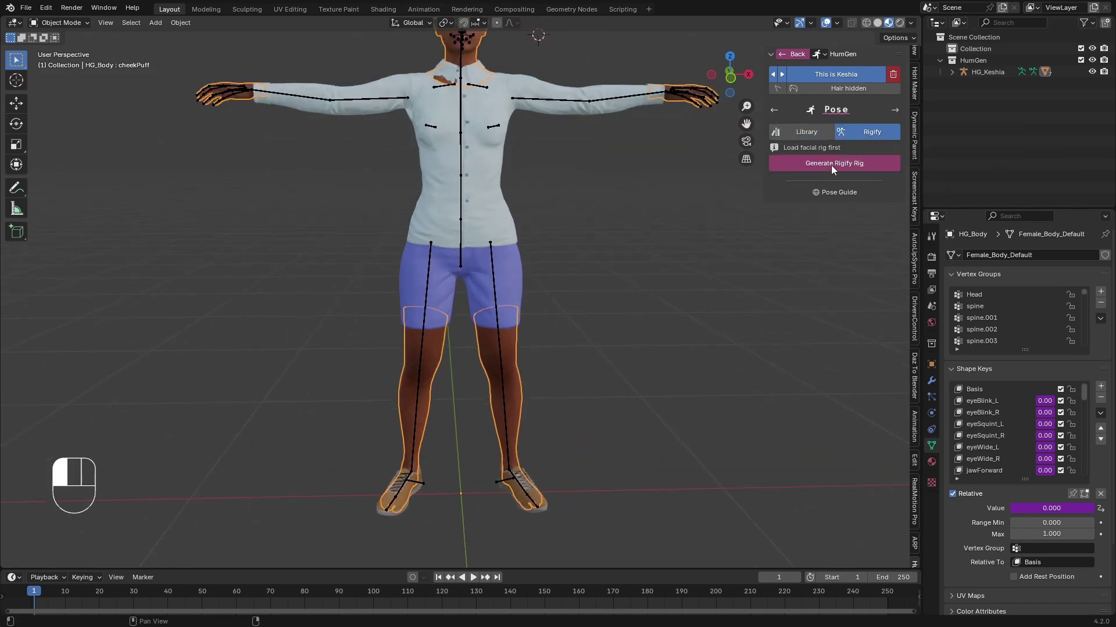
scroll(448, 248, down, 3)
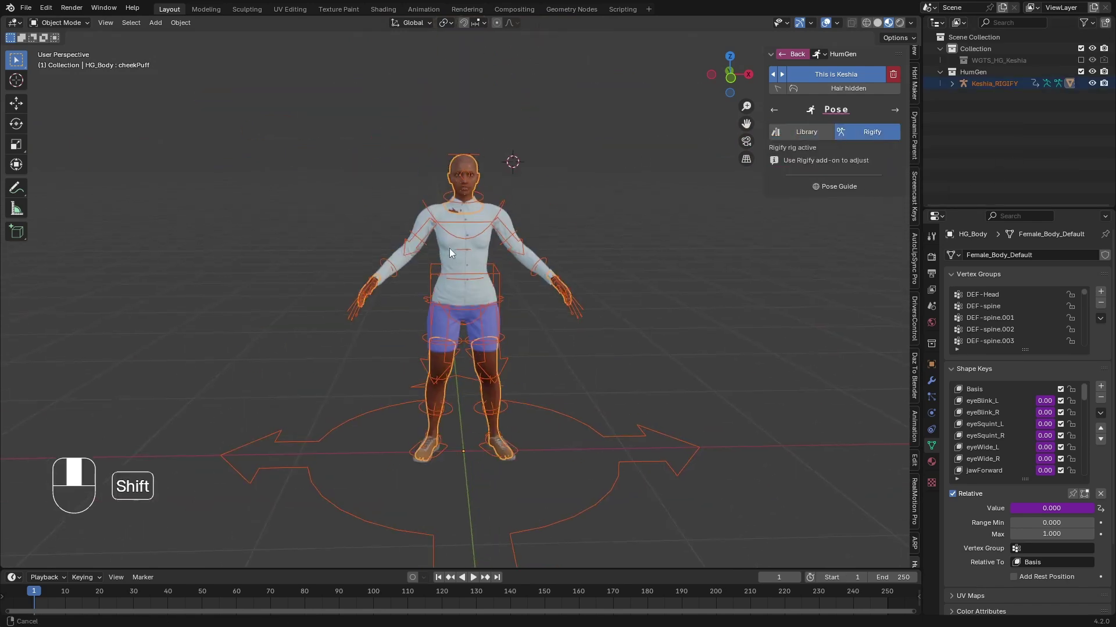
Put the Rigify armature in Pose Mode and try moving the left foot IK control, cancelling the move.
click(491, 284)
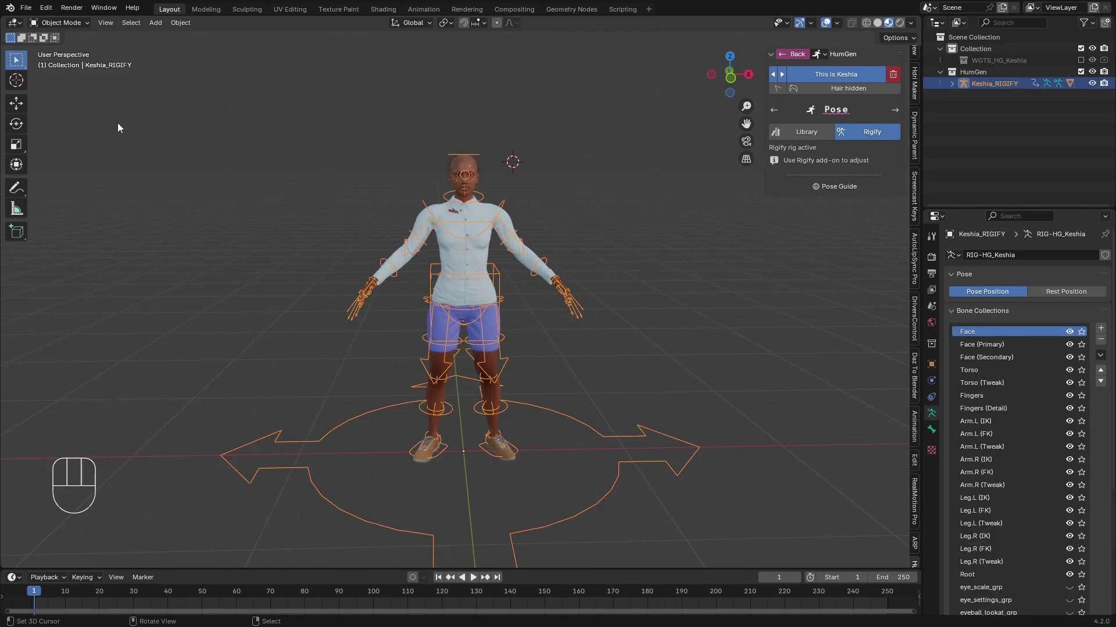
click(78, 24)
click(82, 61)
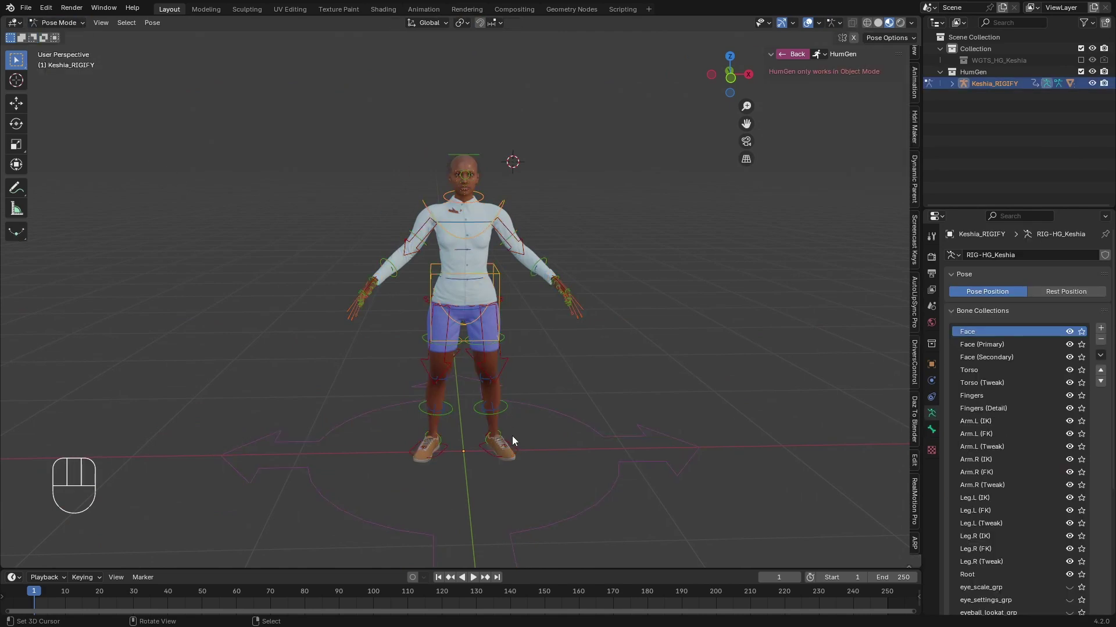
key(g)
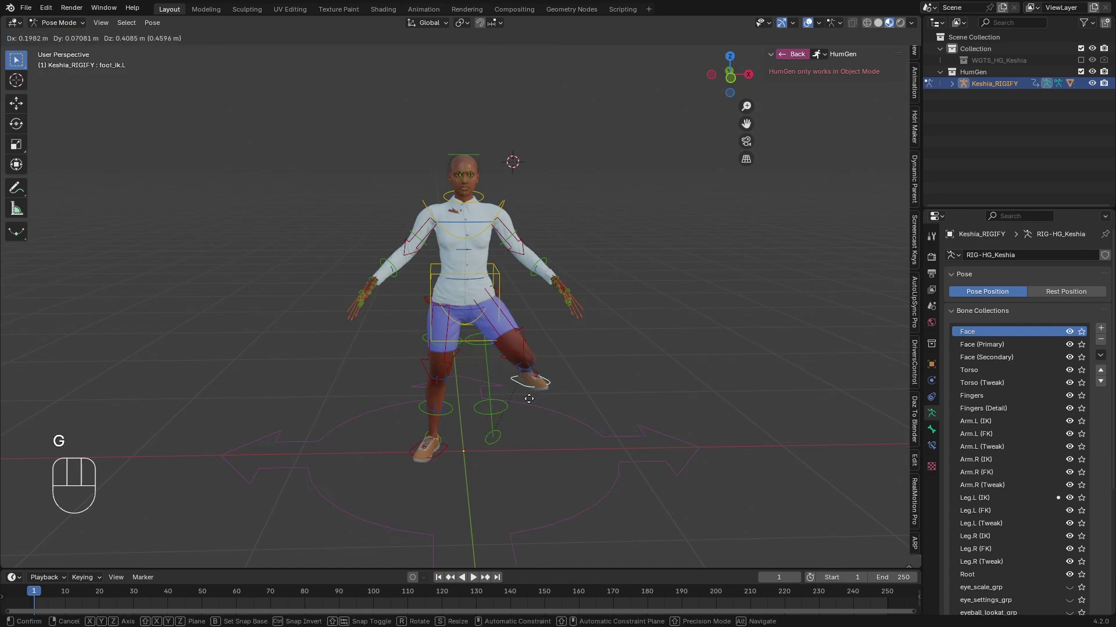
right_click(480, 460)
Try moving the jaw control on the face to test opening the mouth, cancelling the move.
scroll(483, 229, up, 6)
shift+middle_drag(486, 146, 479, 308)
scroll(479, 308, up, 5)
shift+middle_drag(483, 118, 470, 222)
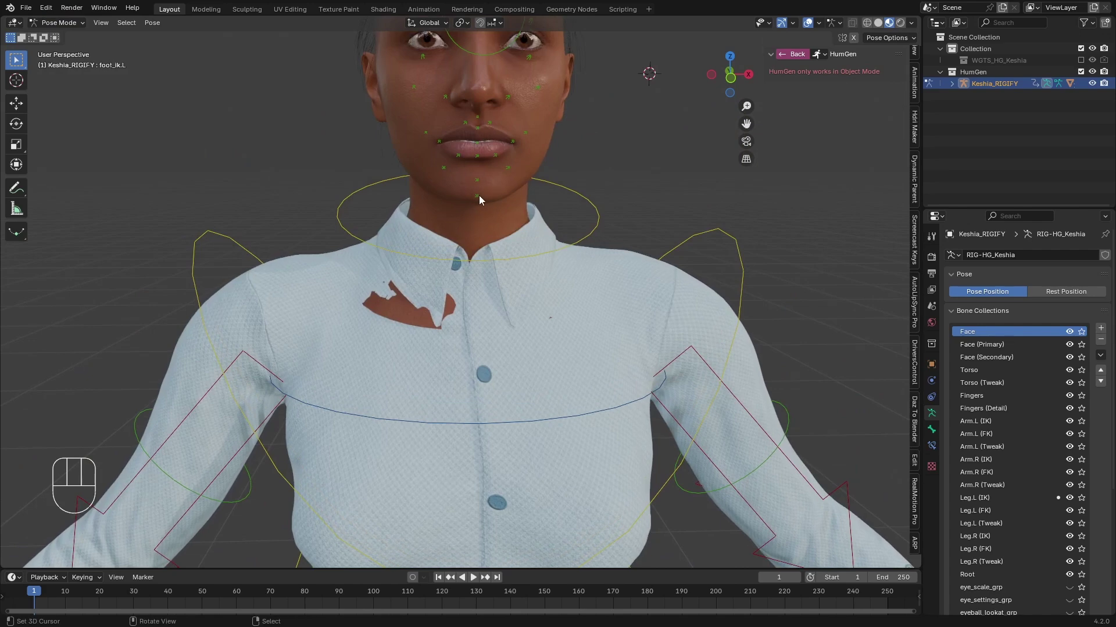
click(479, 195)
key(g)
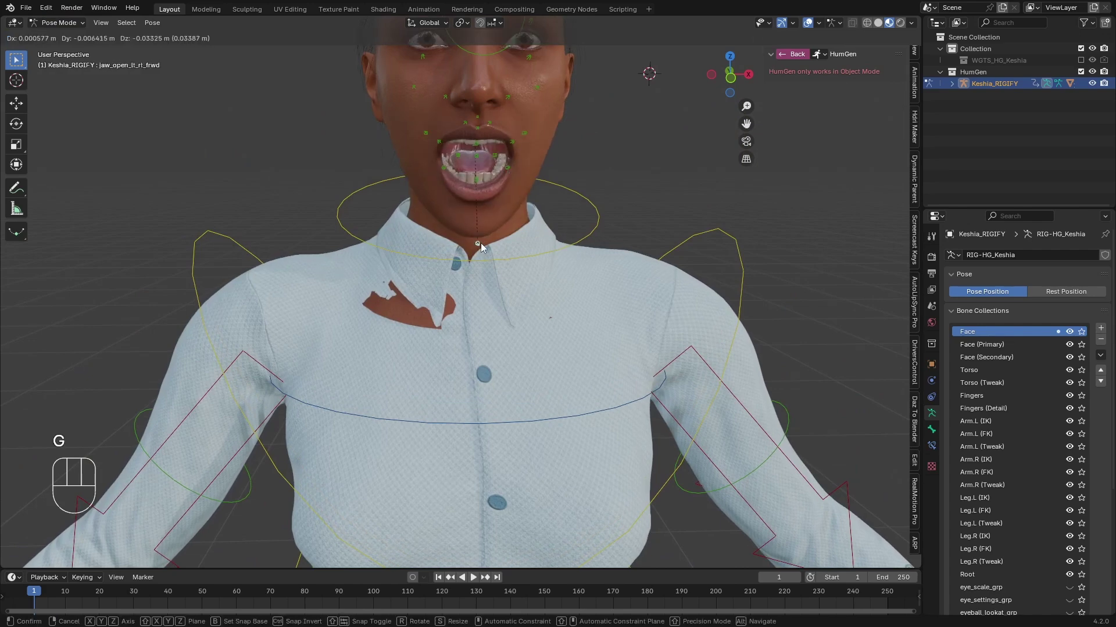
right_click(480, 243)
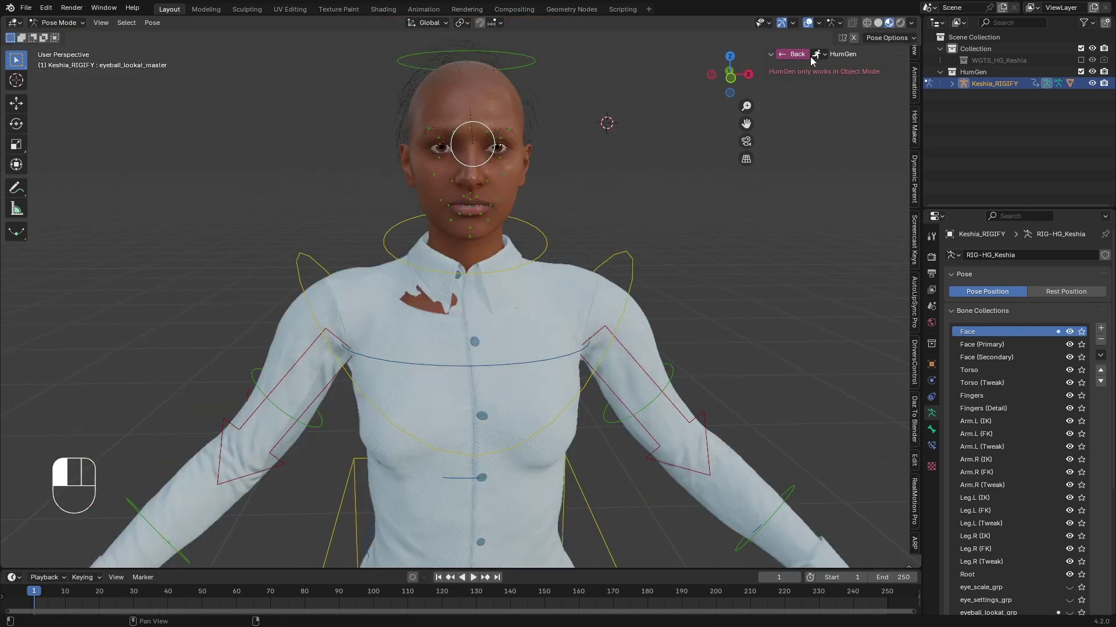
Test the eyeball look-at control without keeping the move, and return the armature to Object Mode.
key(g)
key(g)
right_click(566, 391)
scroll(566, 391, up, 3)
scroll(566, 391, down, 7)
shift+middle_drag(565, 391, 567, 212)
click(58, 22)
click(61, 37)
Select the HG_Body mesh, show its hair particle systems, and switch the viewport to solid shading.
shift+middle_drag(330, 158, 332, 167)
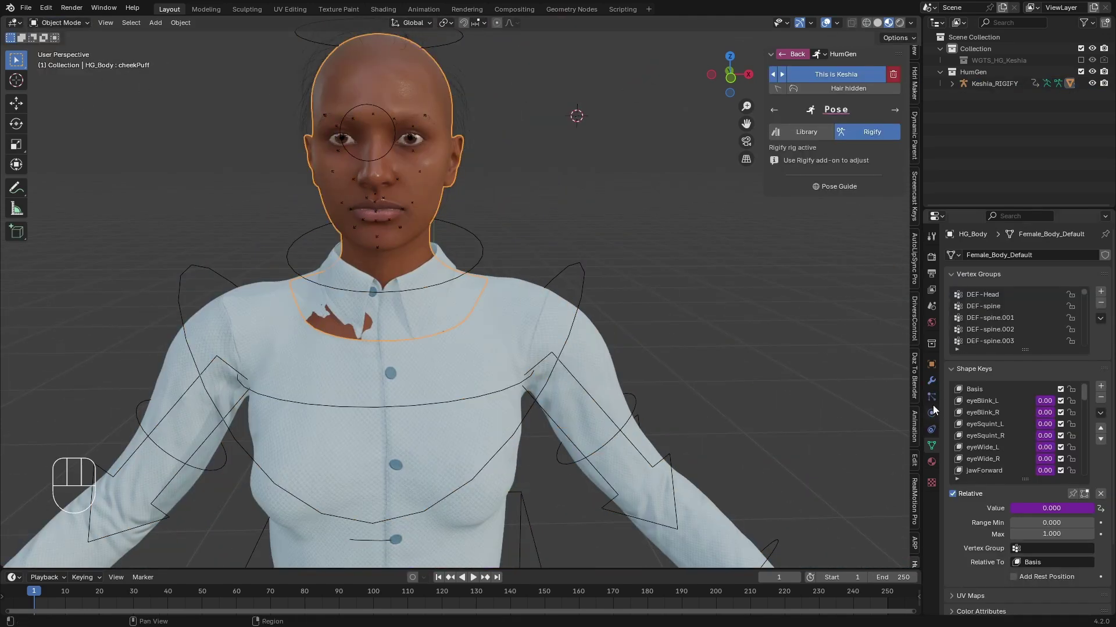
scroll(1003, 357, down, 10)
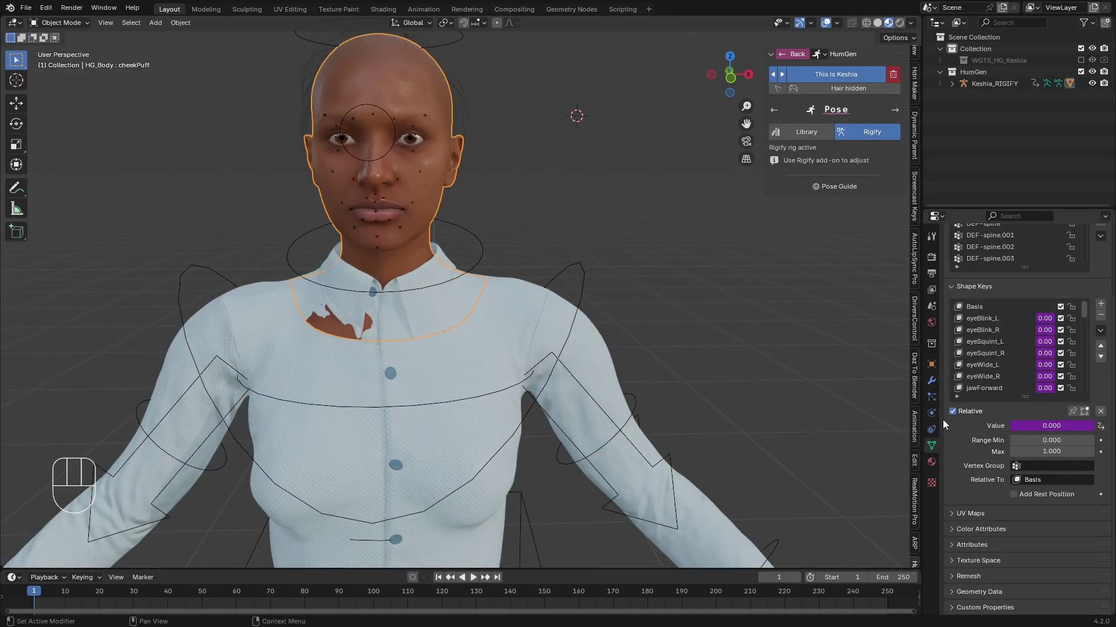
click(931, 396)
scroll(1066, 299, up, 5)
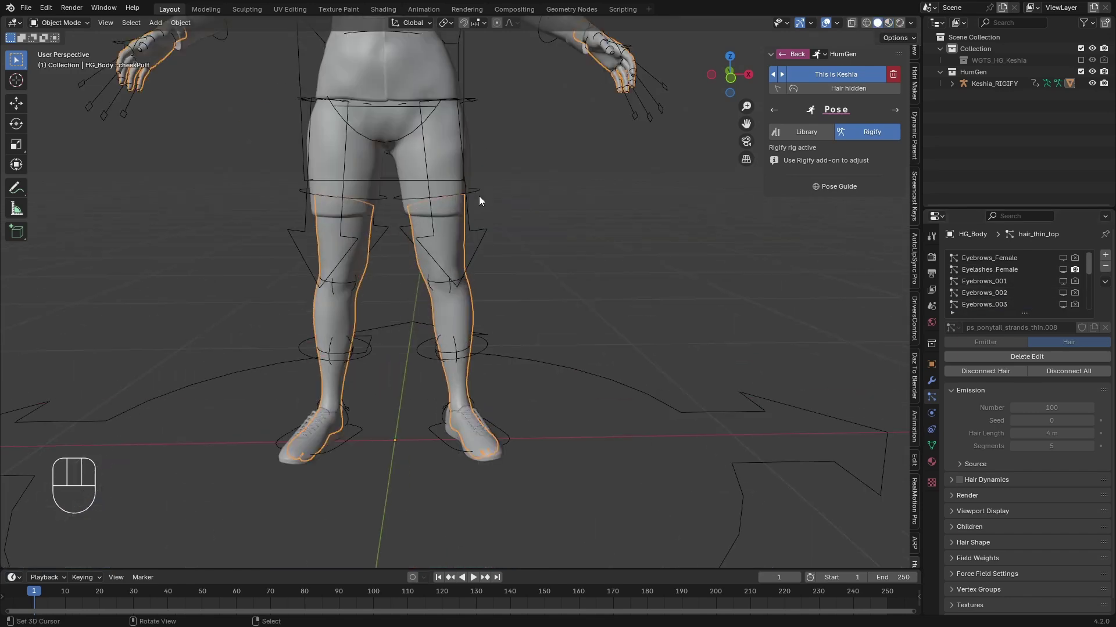
In RealMotion Pro's settings, choose Rigify as the rig type, assign the character's Rigify armature, and switch it to FK.
click(478, 196)
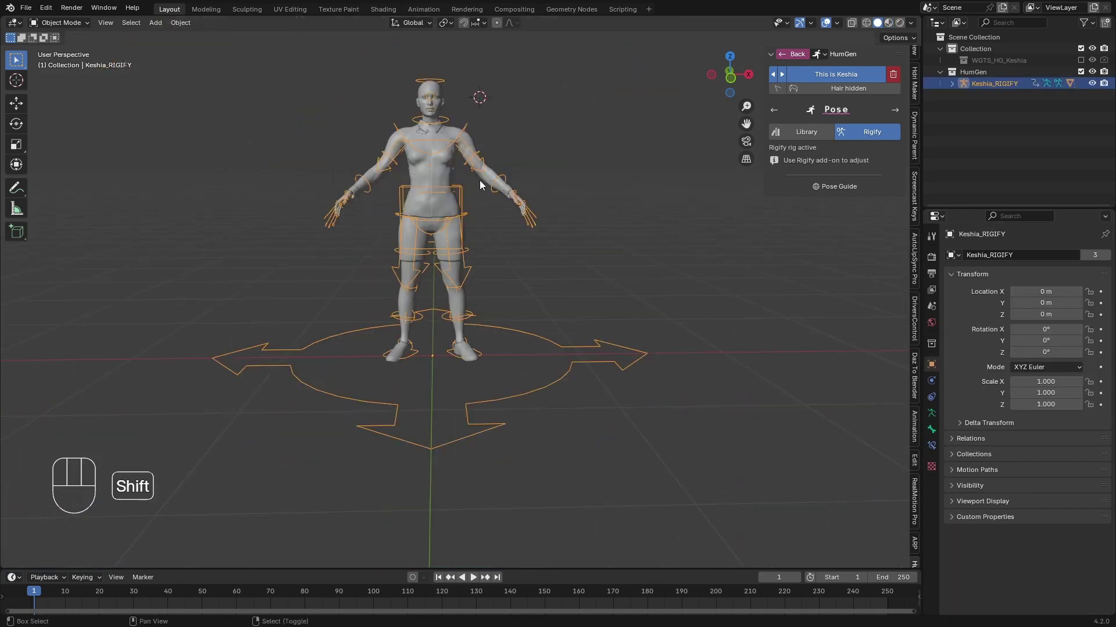
shift+middle_drag(479, 185, 483, 264)
click(911, 500)
scroll(370, 316, up, 3)
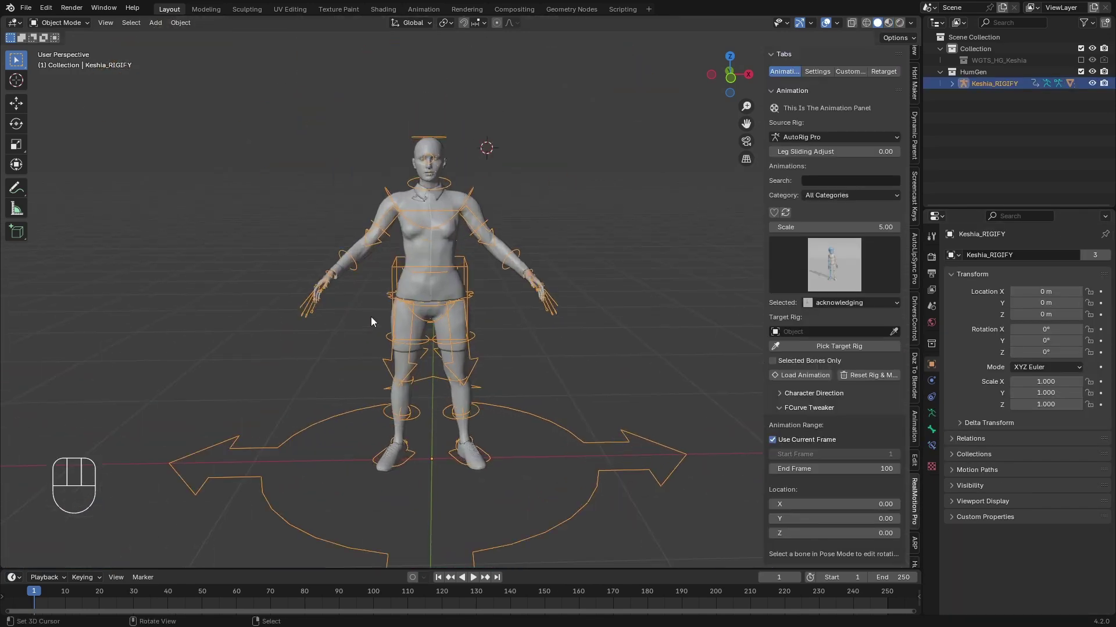
click(817, 71)
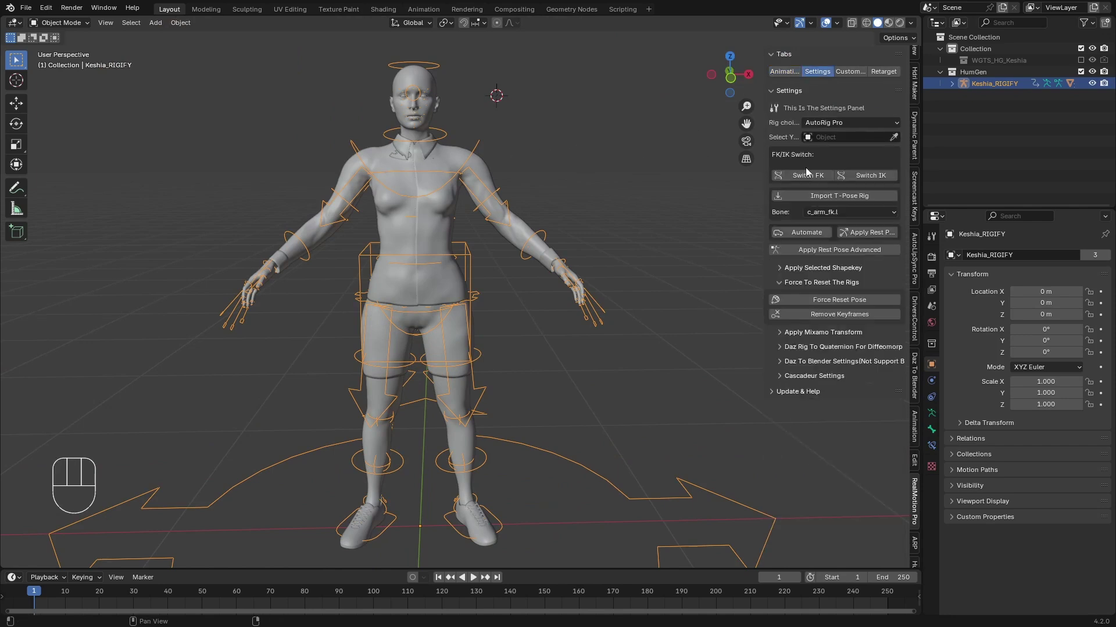
click(895, 139)
click(417, 150)
click(846, 124)
click(845, 137)
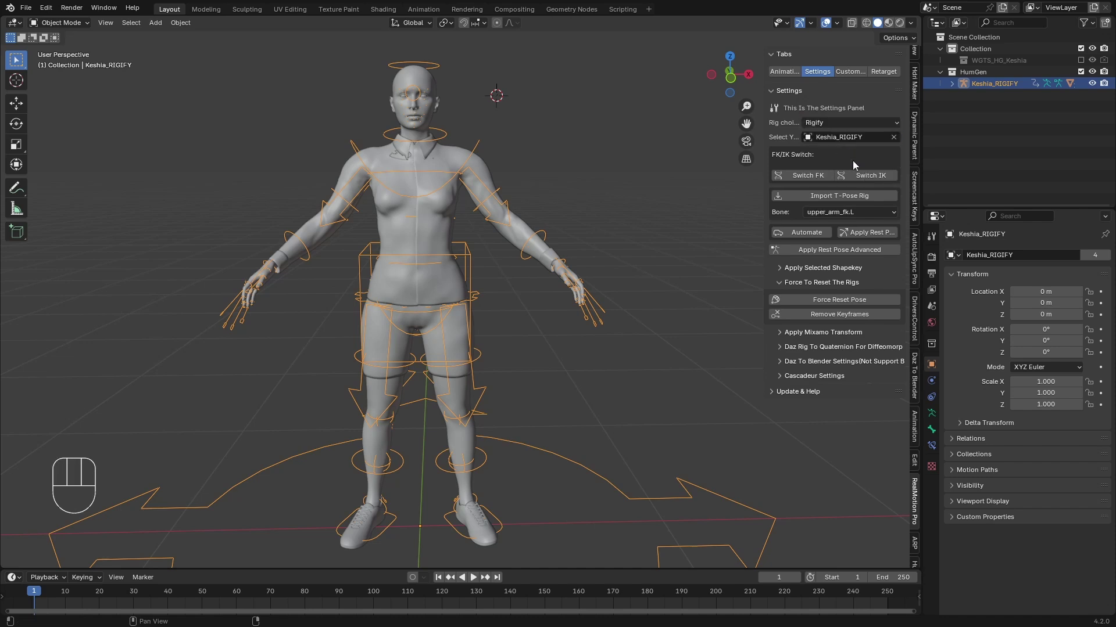
click(820, 176)
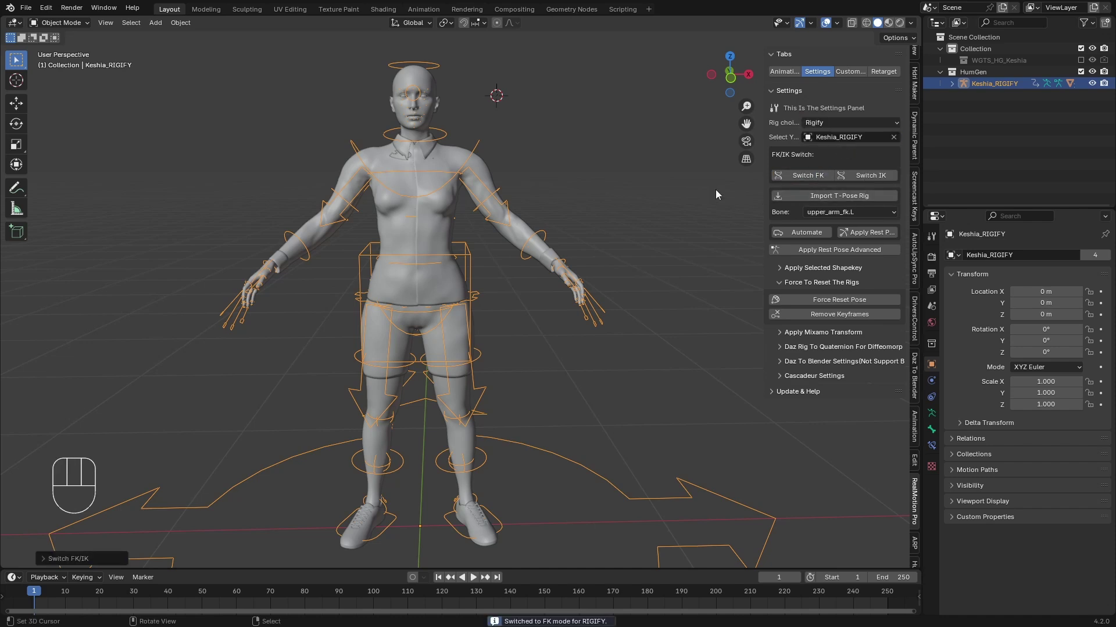
Import the T-pose reference rig and run Automate for both arms and legs to bring the character into T-pose.
click(839, 197)
click(805, 372)
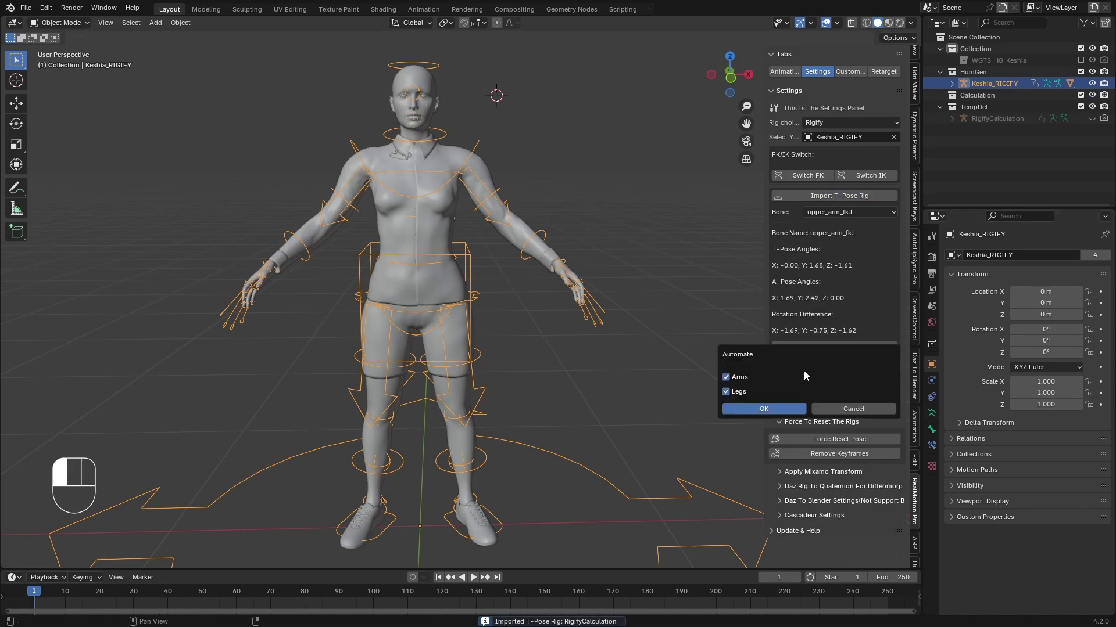
click(763, 409)
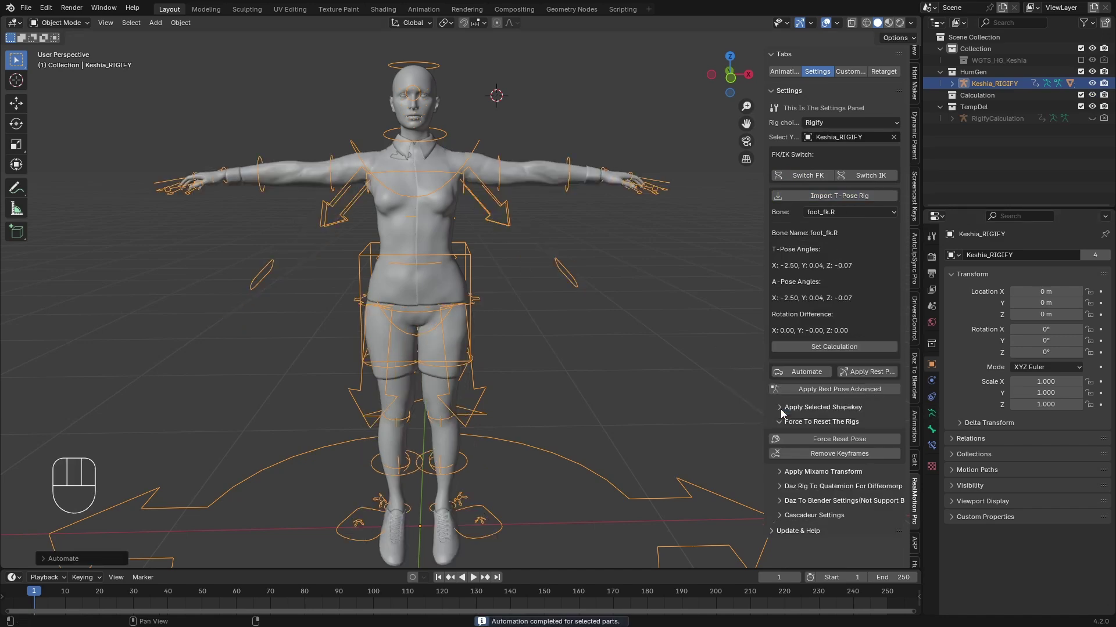
scroll(439, 341, down, 3)
shift+middle_drag(439, 342, 445, 261)
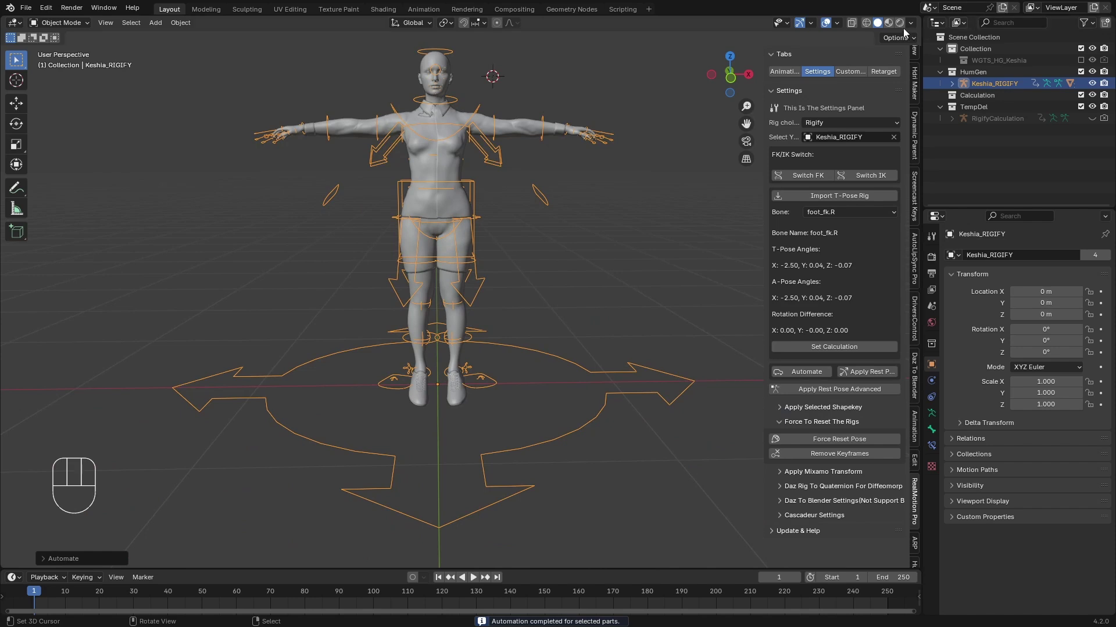
Switch the viewport to Material Preview shading and put the character's Rigify armature in Pose Mode.
key(z)
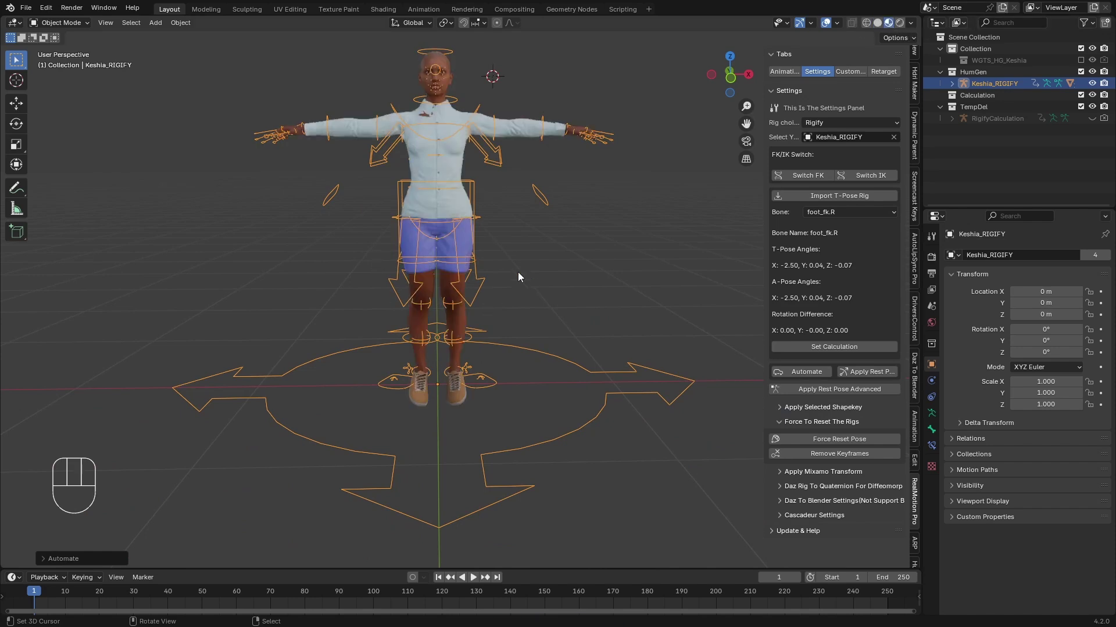
click(69, 22)
click(58, 61)
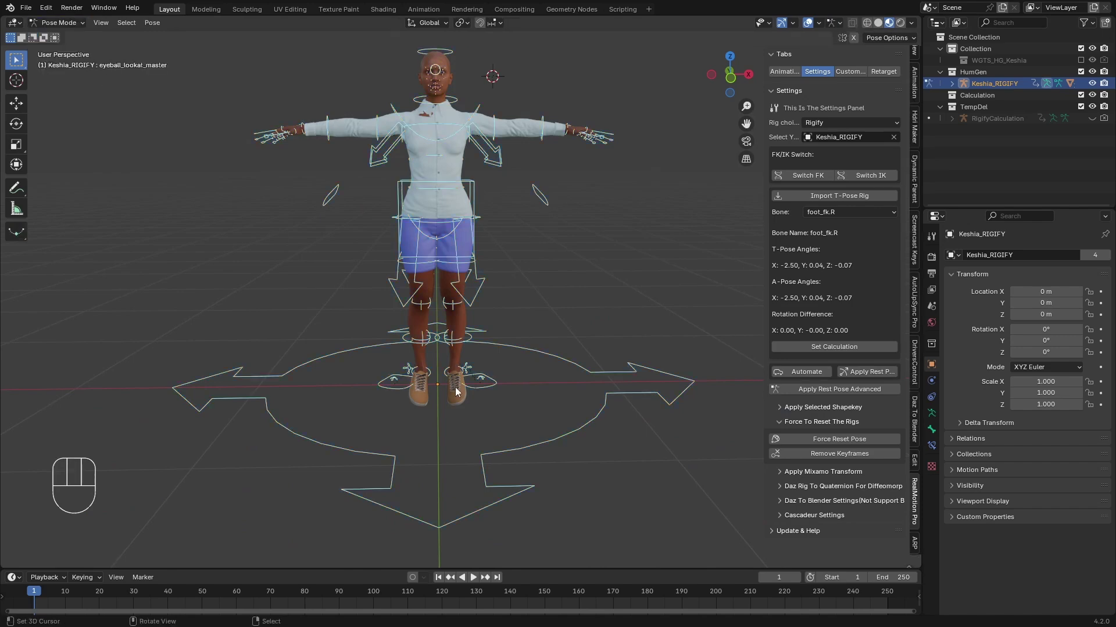
Clear the rotation of the foot_fk.R control, enable X-axis mirroring, and clear the rotation again for both feet.
scroll(336, 274, up, 5)
middle_drag(336, 274, 458, 291)
scroll(459, 288, up, 5)
shift+middle_drag(284, 268, 473, 255)
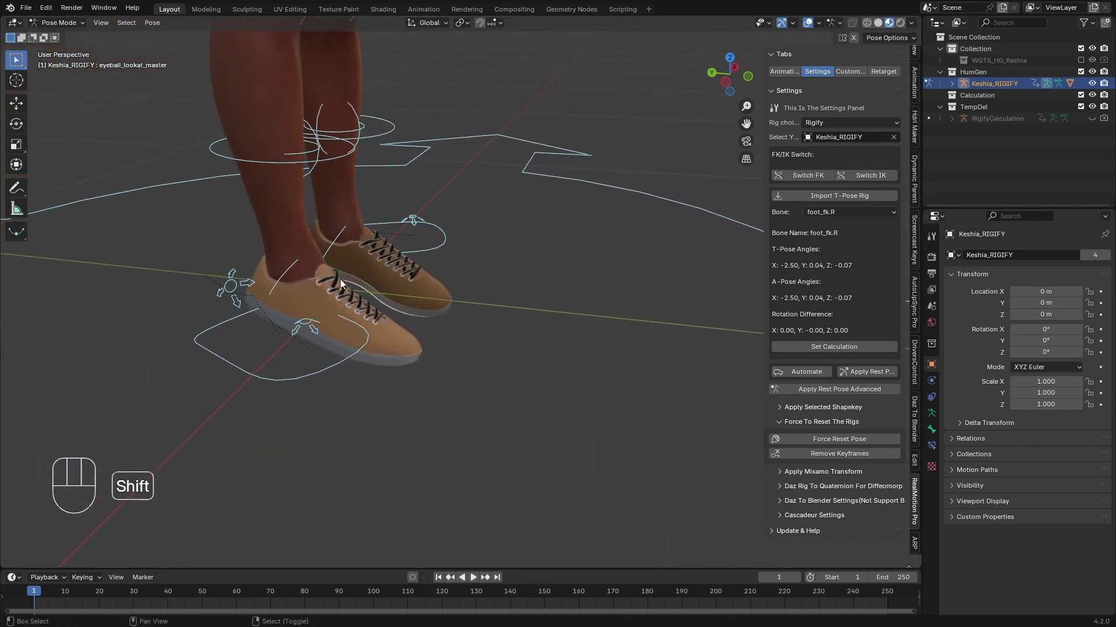
right_click(291, 267)
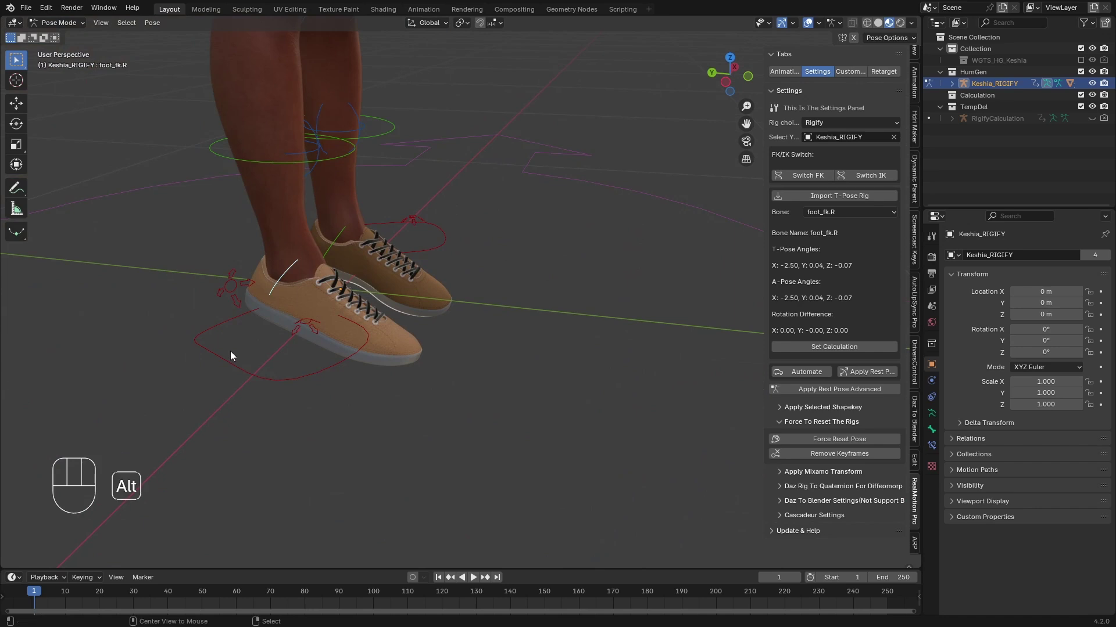
key(alt+r)
middle_drag(368, 279, 357, 278)
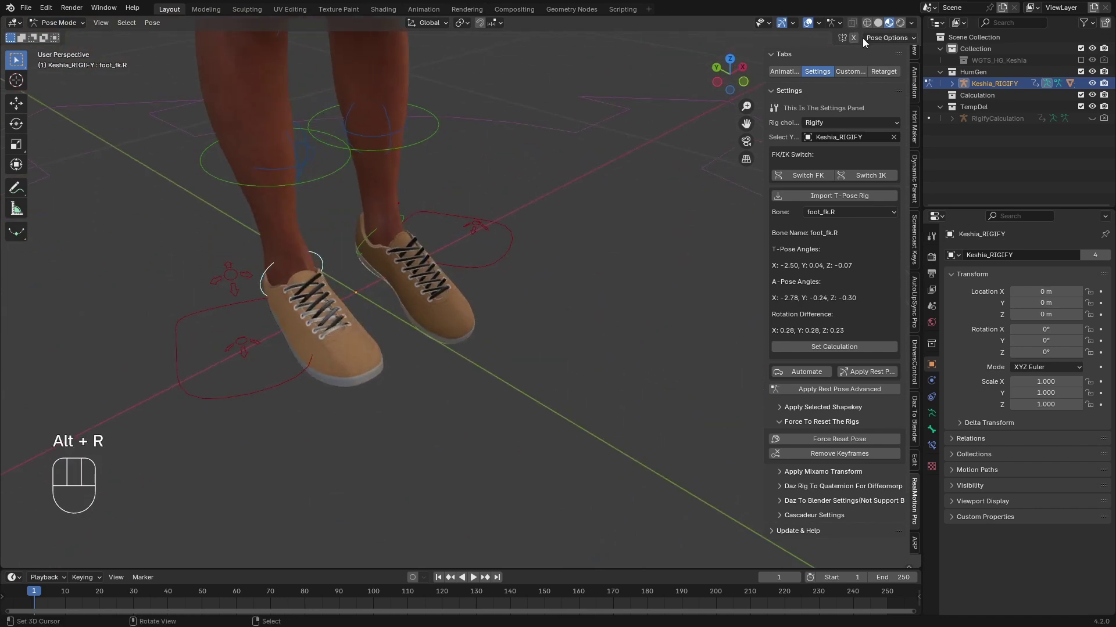
key(alt+r)
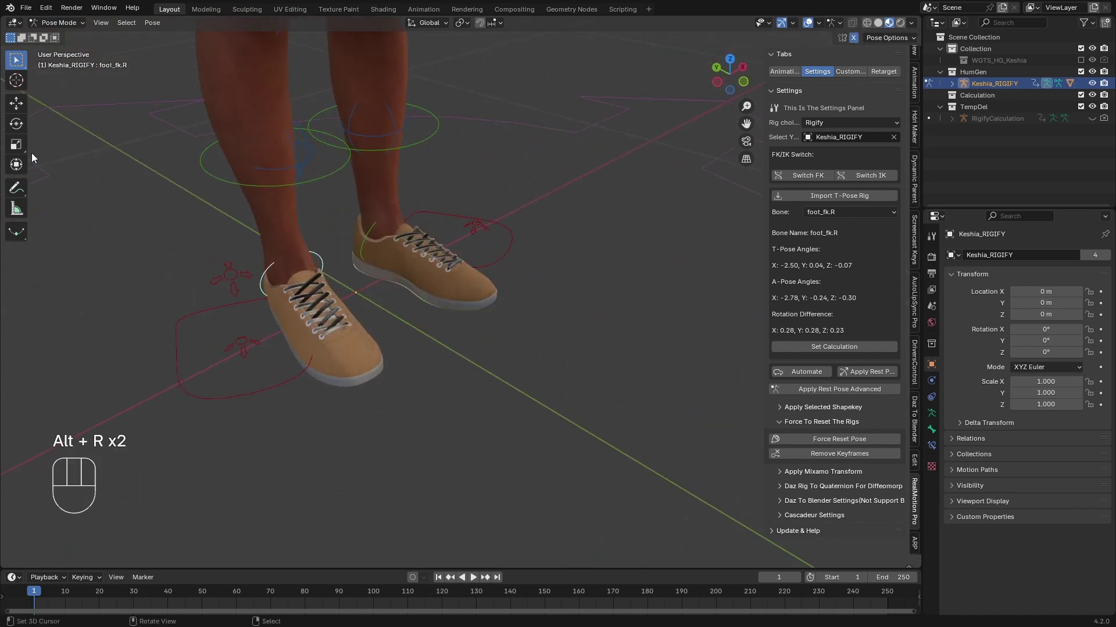
Level the mirrored feet with the Transform tool, rotating foot_fk.R by about 5 degrees in the front view.
click(17, 165)
middle_drag(322, 285, 290, 306)
scroll(291, 306, up, 1)
drag(286, 299, 280, 231)
key(KP_1)
scroll(298, 303, down, 3)
scroll(290, 291, up, 4)
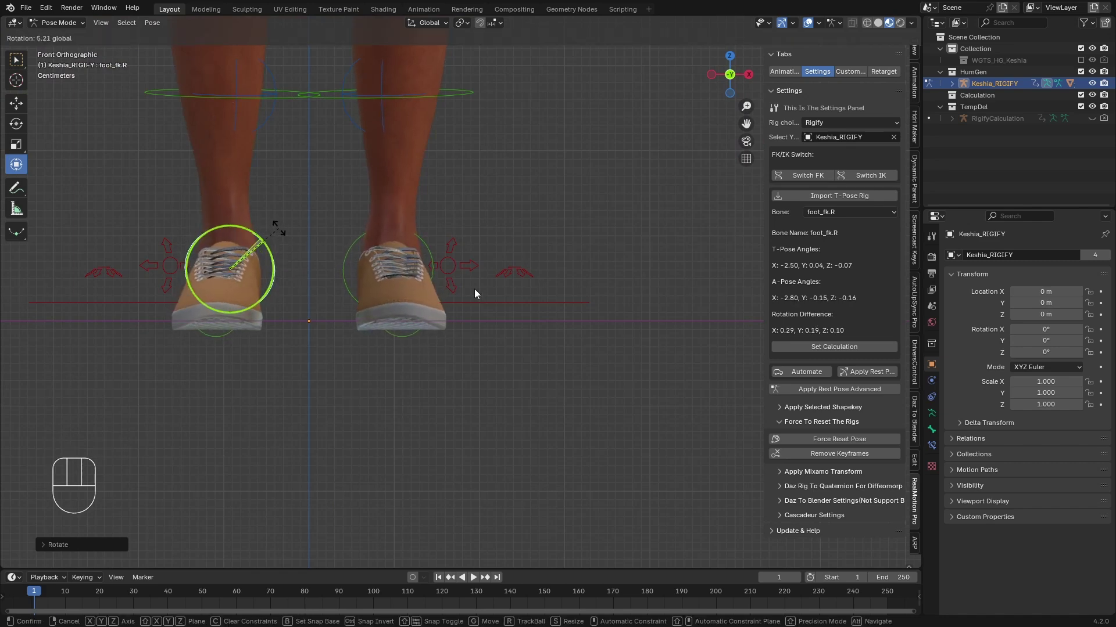
Rotate the thigh_fk.L control slightly in the front view to adjust the stance of both legs.
scroll(473, 288, down, 4)
shift+middle_drag(463, 184, 460, 308)
shift+middle_drag(465, 127, 476, 204)
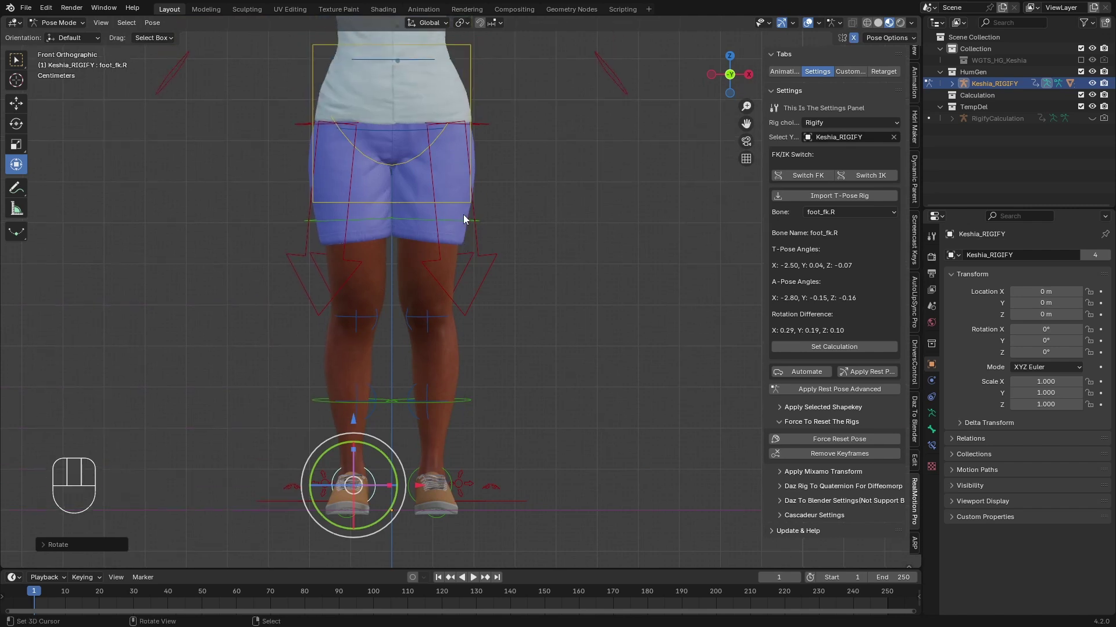
click(463, 219)
drag(464, 88, 468, 85)
Rotate the upper_arm_fk.L control downward in the front view to lower both mirrored arms into an A-pose.
scroll(488, 137, down, 5)
shift+middle_drag(490, 135, 495, 256)
scroll(496, 256, up, 6)
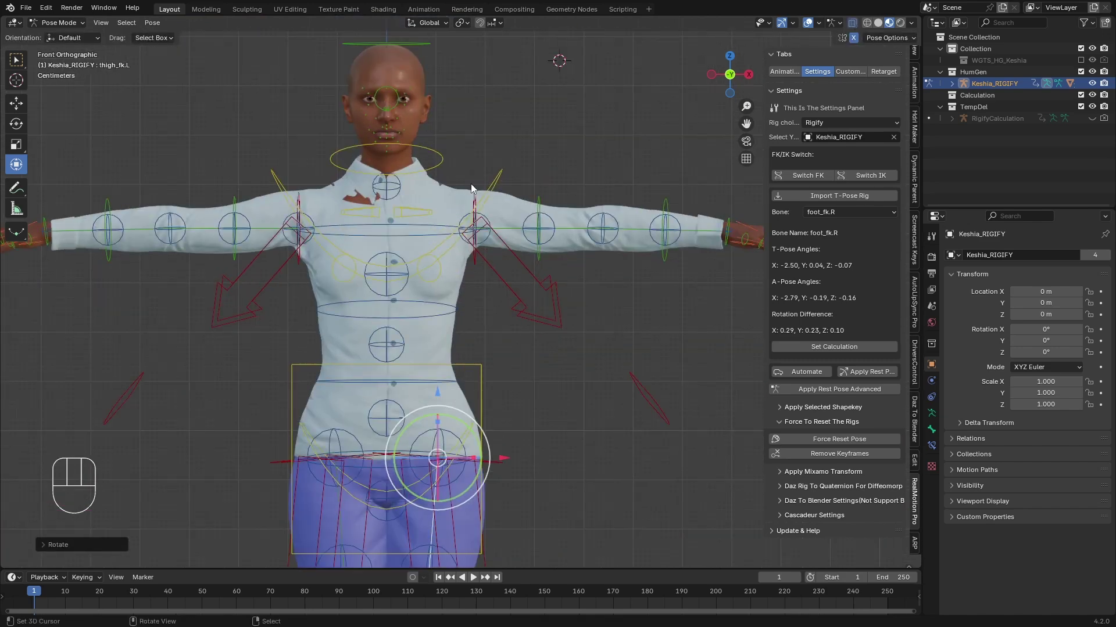
right_click(427, 214)
scroll(430, 216, down, 2)
shift+middle_drag(444, 220, 429, 156)
right_click(500, 163)
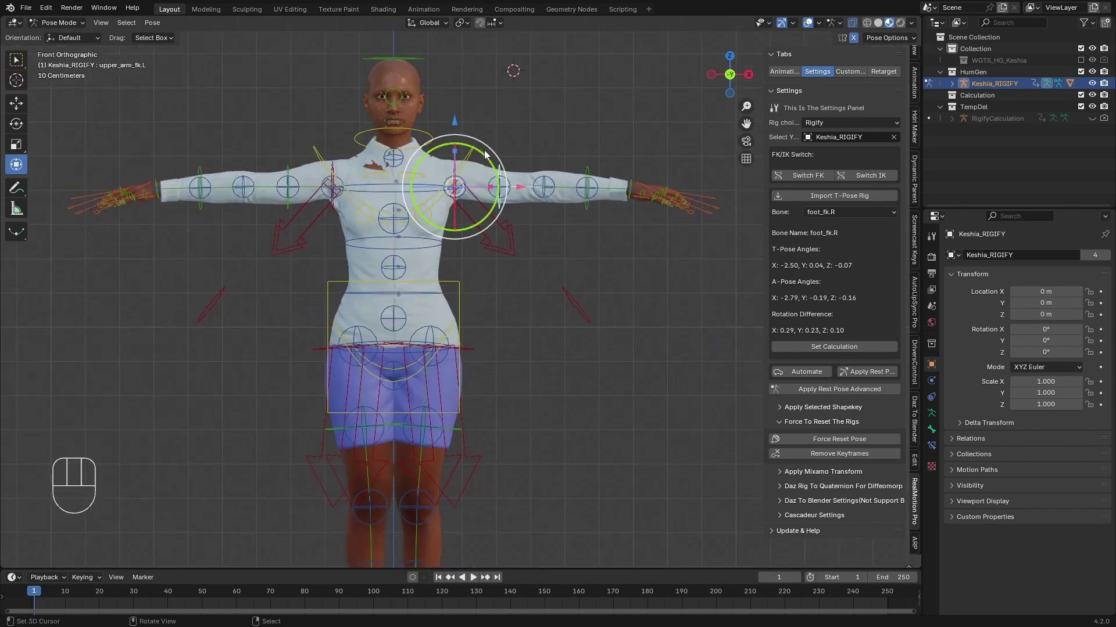
mouse_move(485, 154)
mouse_down()
mouse_move(499, 158)
mouse_move(468, 167)
mouse_move(437, 145)
mouse_move(492, 158)
mouse_up()
click(437, 187)
click(488, 170)
scroll(480, 239, down, 4)
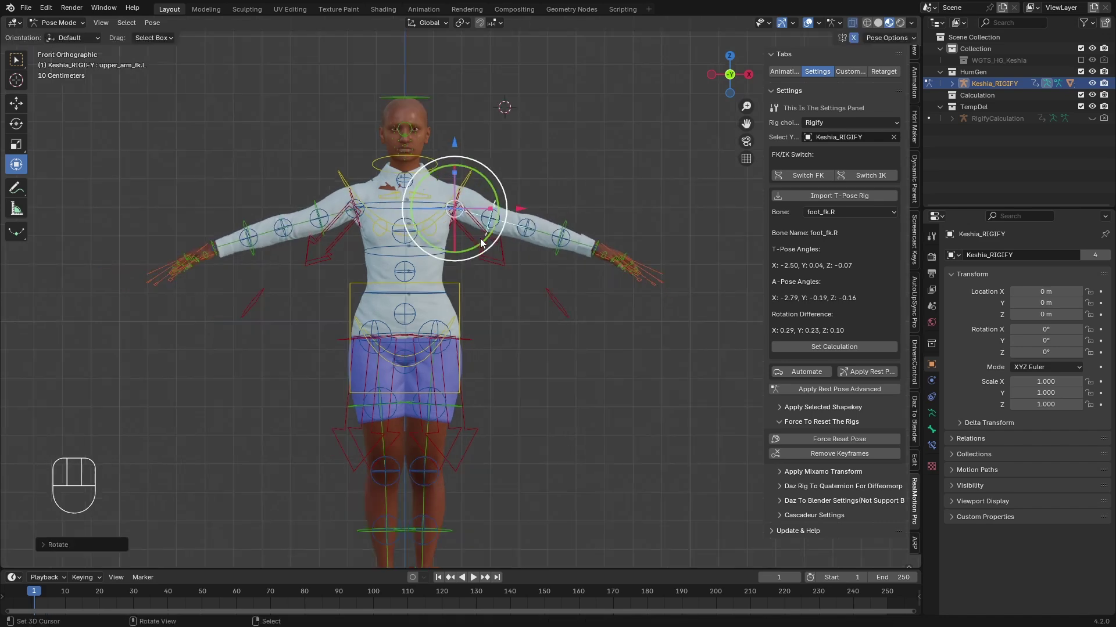
scroll(420, 274, up, 3)
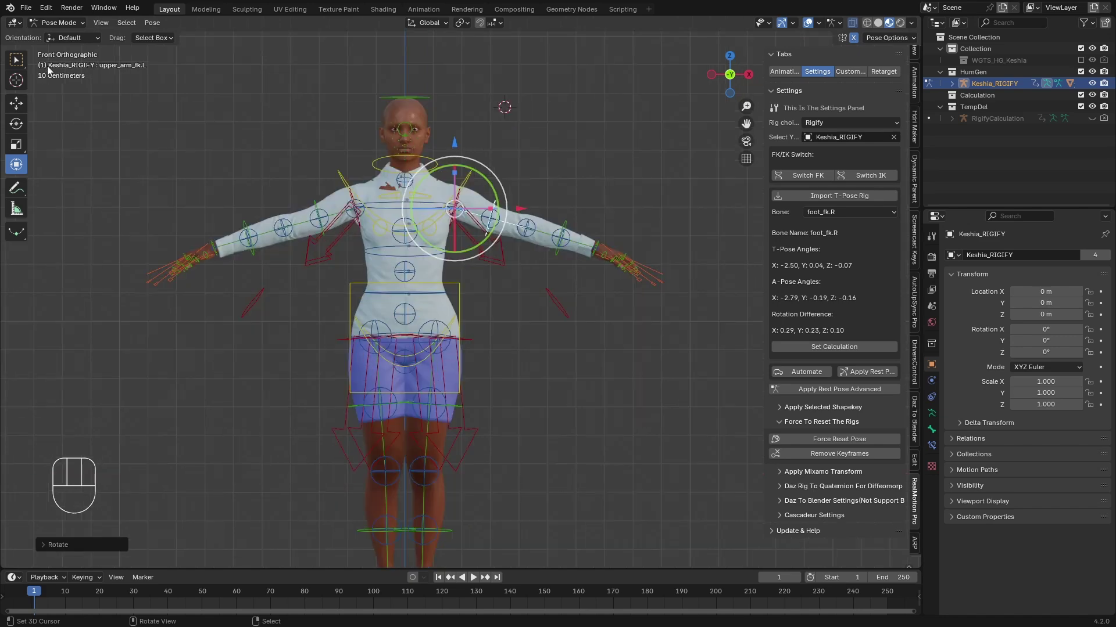
Return the armature to Object Mode and apply its current pose as the rest pose in RealMotion Pro.
scroll(475, 224, up, 3)
click(67, 23)
click(74, 36)
scroll(595, 256, down, 6)
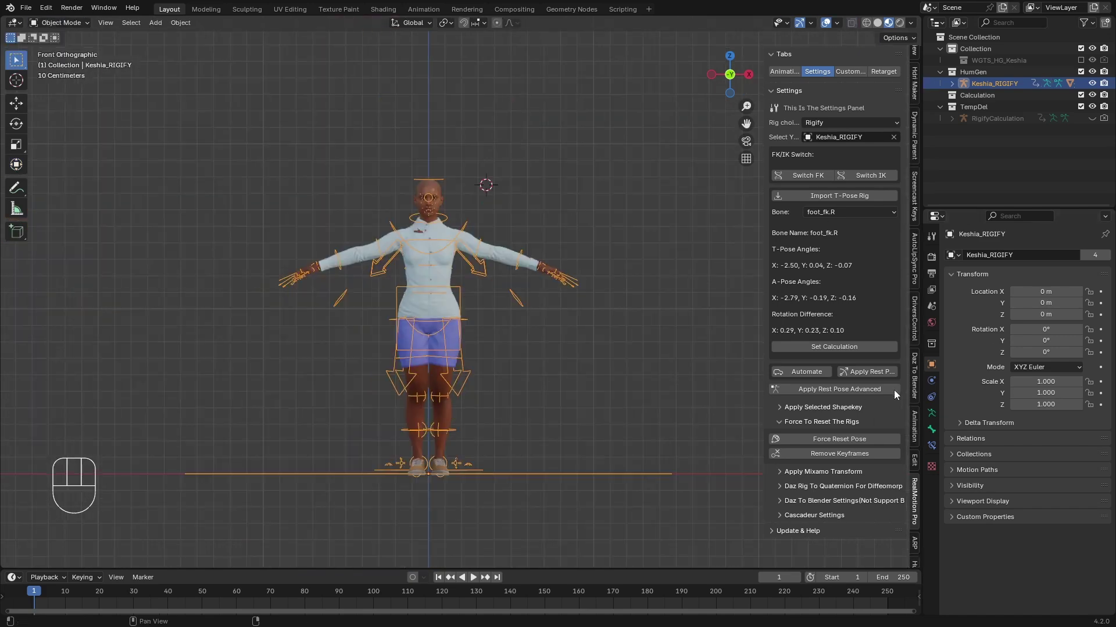
click(855, 374)
In RealMotion Pro's animation settings, choose Rigify as the source rig and search the animations for "walk".
scroll(452, 351, up, 5)
middle_drag(452, 351, 610, 291)
click(784, 71)
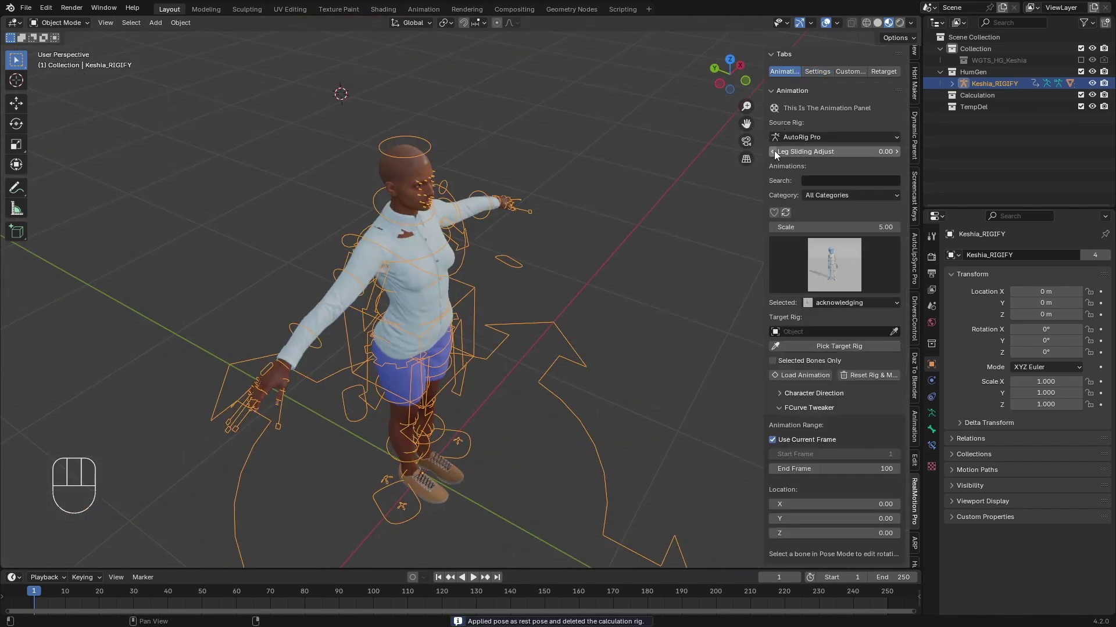
click(791, 136)
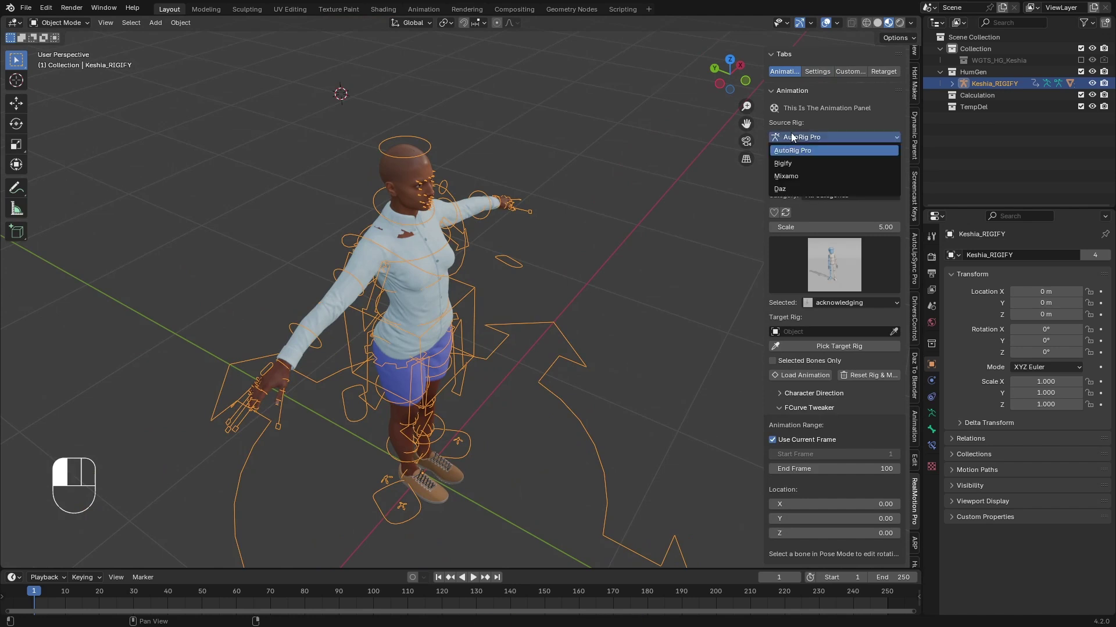
click(796, 163)
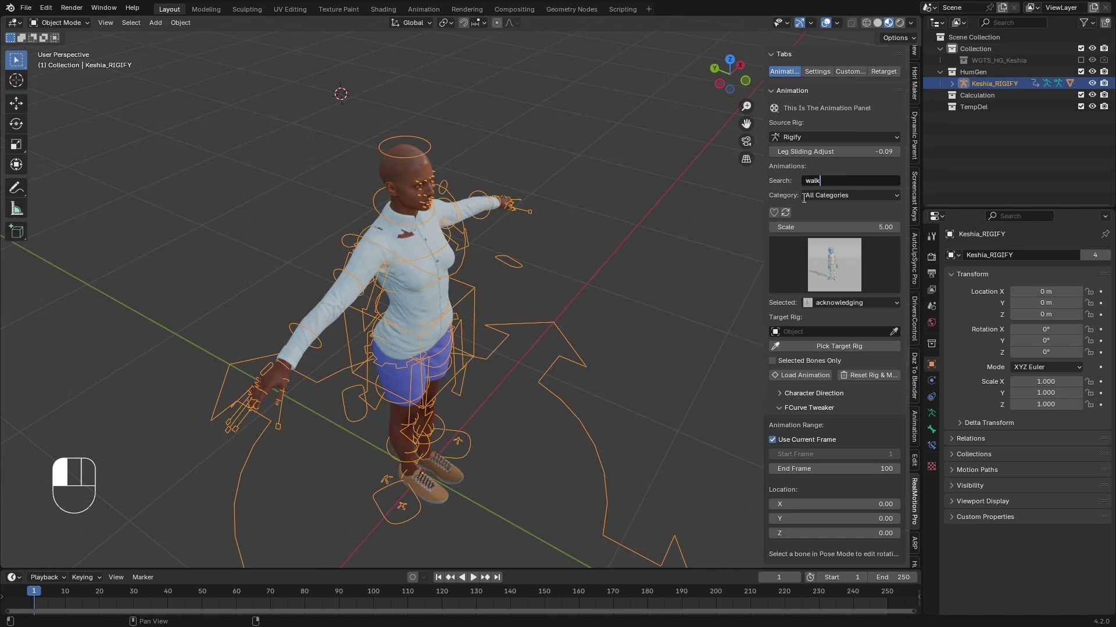
key(Return)
Choose the walking animation, set the character's Rigify armature as the target rig, and load the animation.
click(837, 302)
click(816, 494)
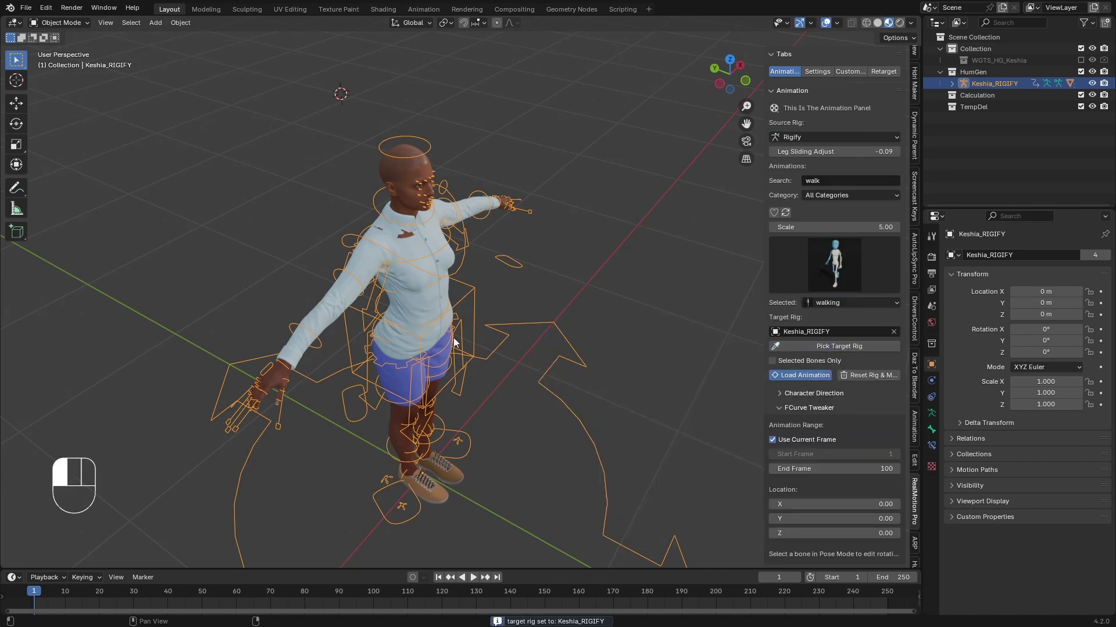
middle_drag(454, 343, 401, 326)
shift+middle_drag(399, 286, 438, 308)
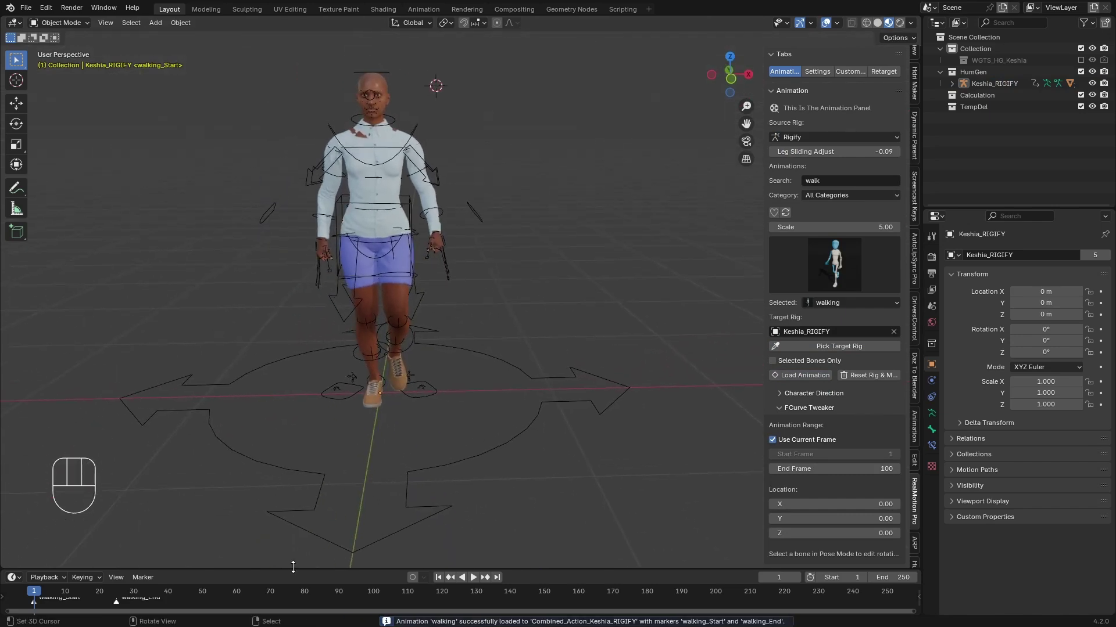
Enlarge the timeline area and frame the range between the walking_Start and walking_End markers.
drag(293, 567, 270, 535)
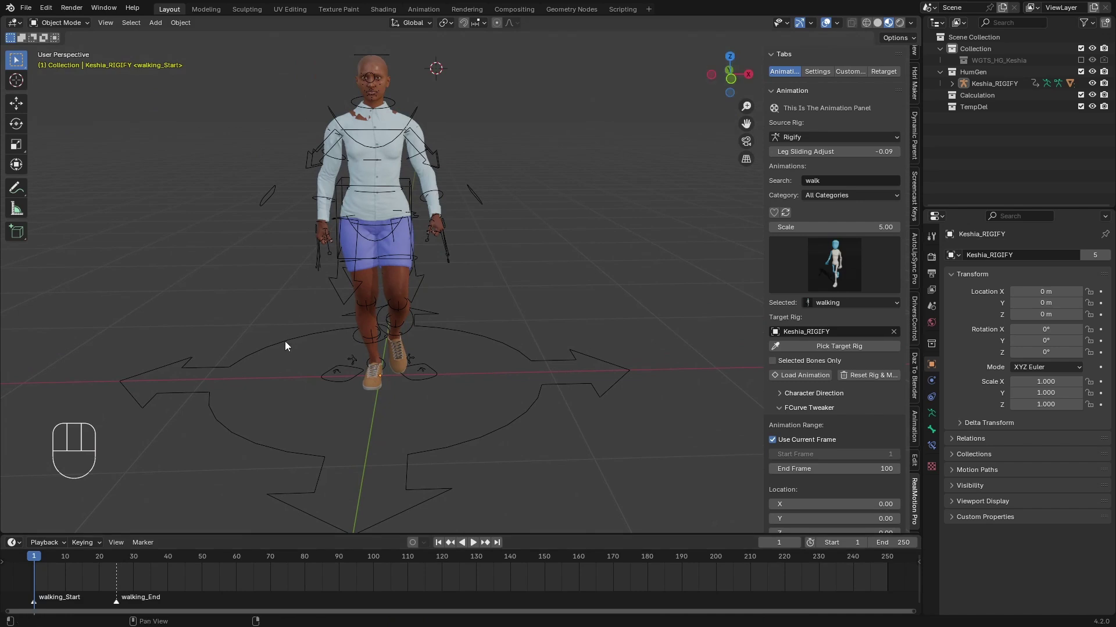
middle_drag(188, 610, 243, 560)
scroll(253, 563, up, 9)
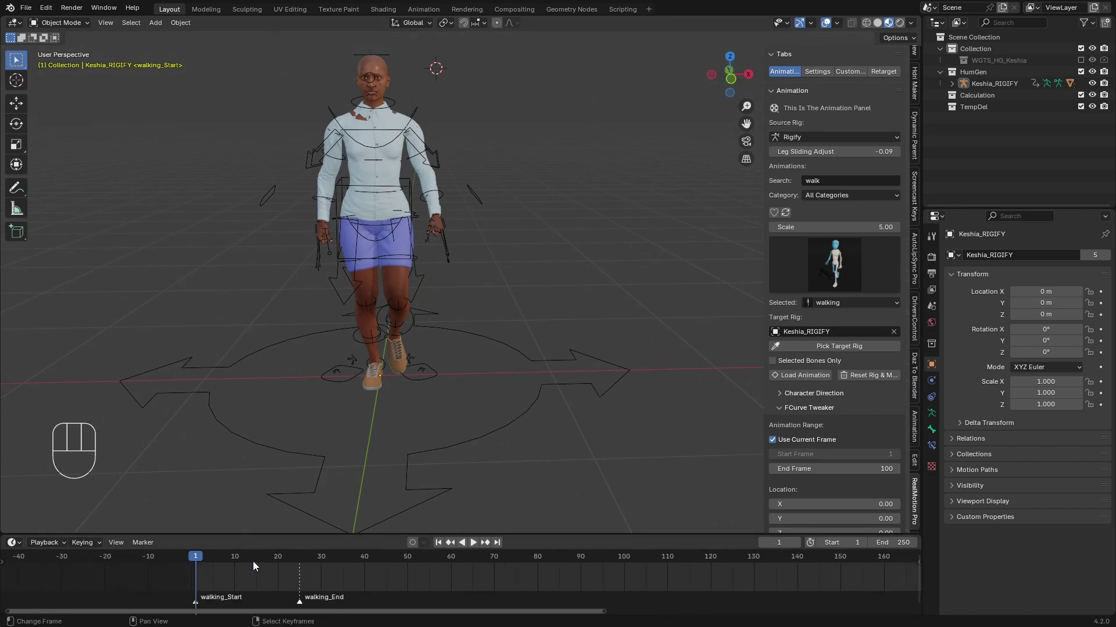
scroll(133, 471, up, 1)
shift+middle_drag(58, 523, 110, 555)
Play the walking animation, stop it, and scrub to frame 21 to check the character's shirt and body from several angles.
key(space)
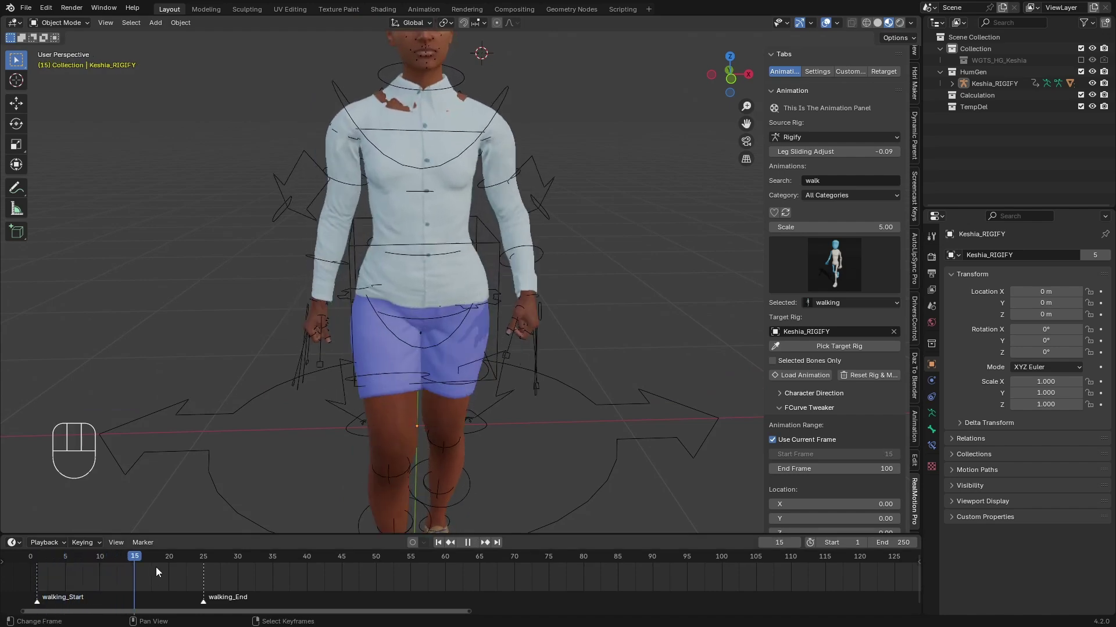
key(space)
scroll(347, 444, down, 2)
middle_drag(348, 445, 347, 403)
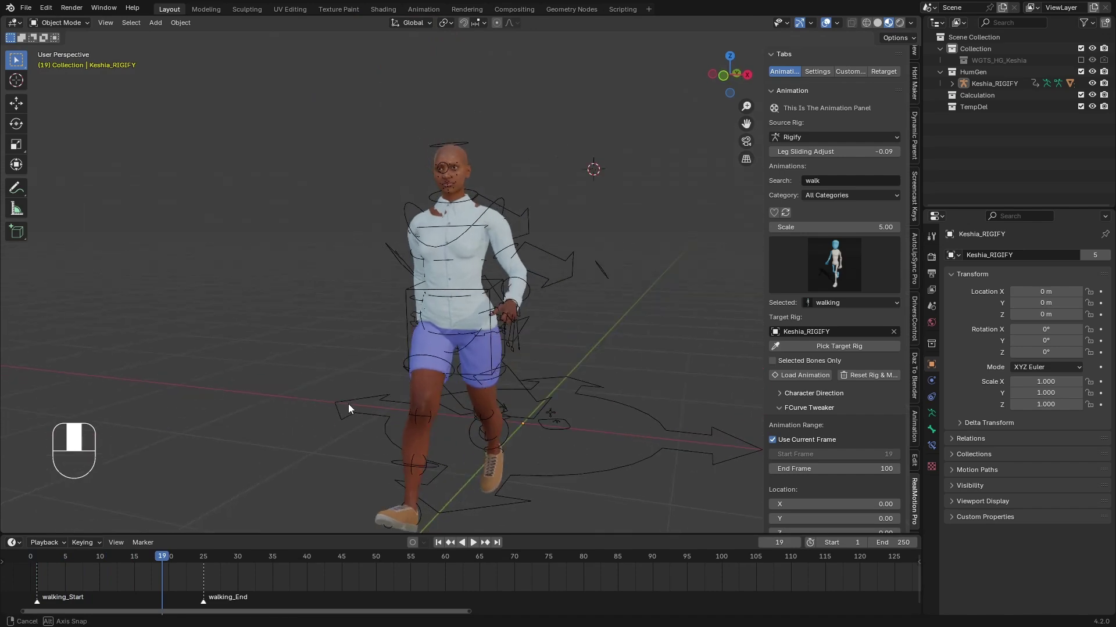
drag(170, 581, 177, 576)
scroll(177, 572, up, 1)
scroll(458, 347, up, 2)
middle_drag(458, 347, 501, 359)
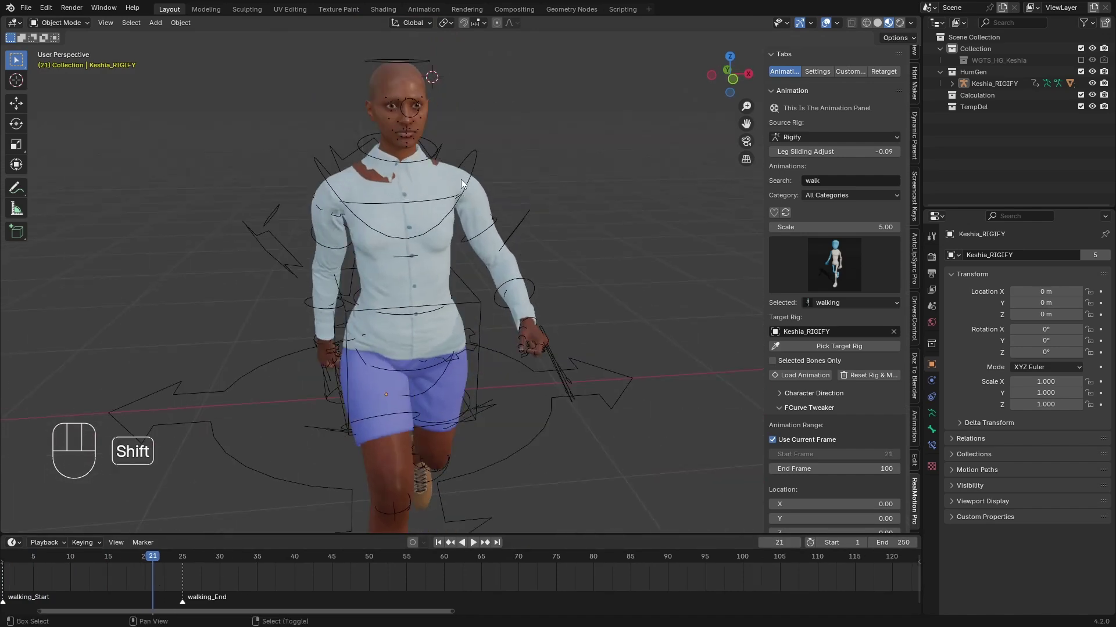
Enter Sculpt Mode on the HG_Body mesh and make its T-Pose shape key active.
shift+middle_drag(461, 179, 496, 262)
scroll(496, 263, up, 5)
click(277, 221)
click(54, 23)
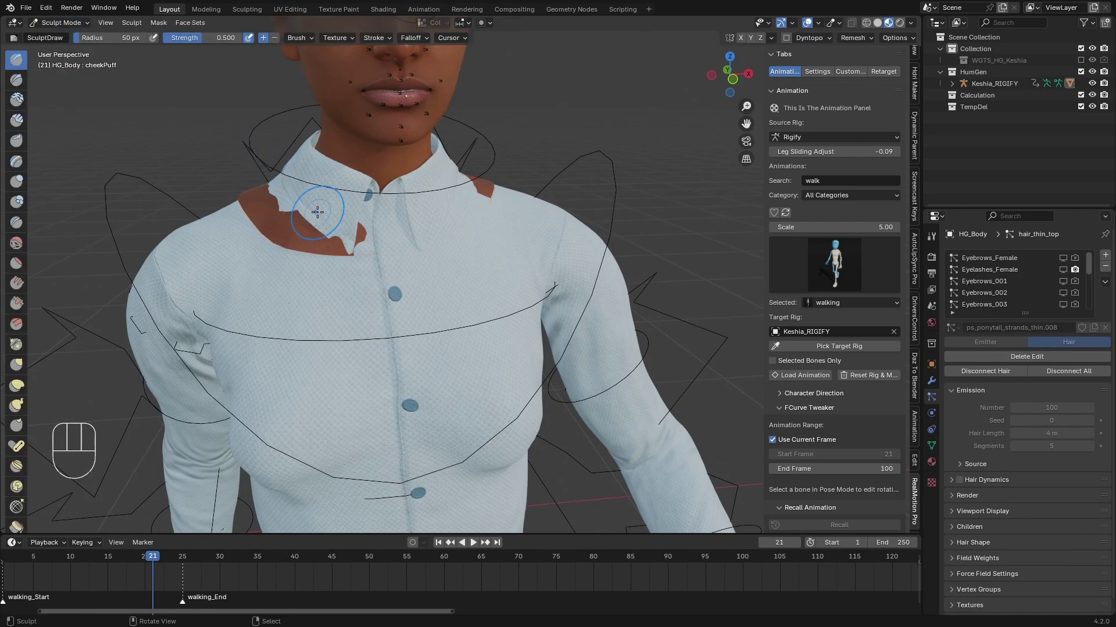
key(f)
click(380, 231)
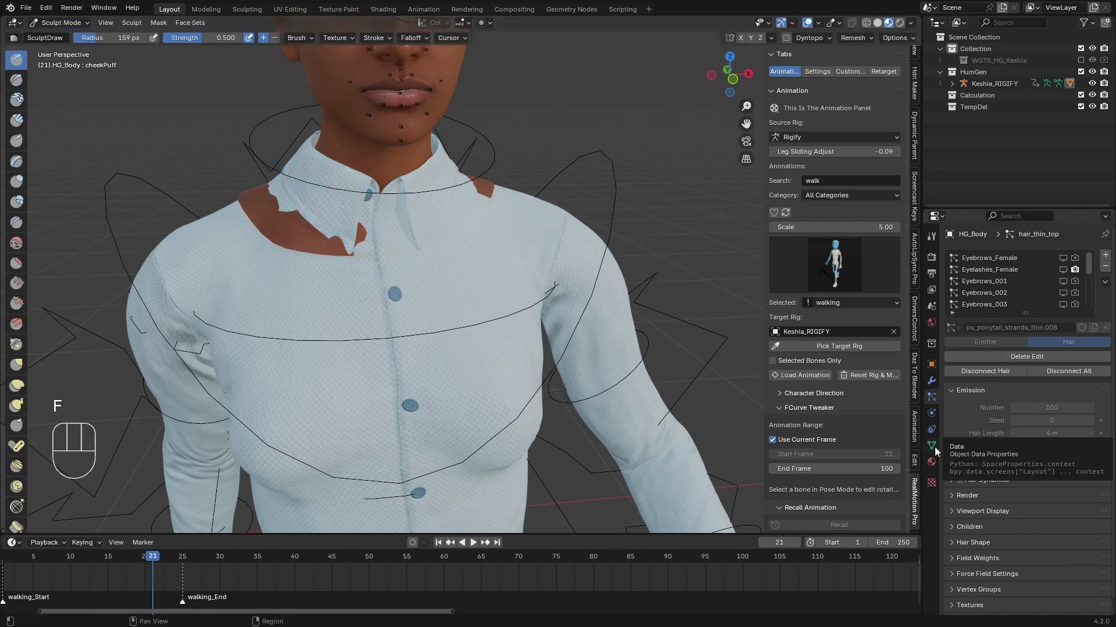
click(932, 446)
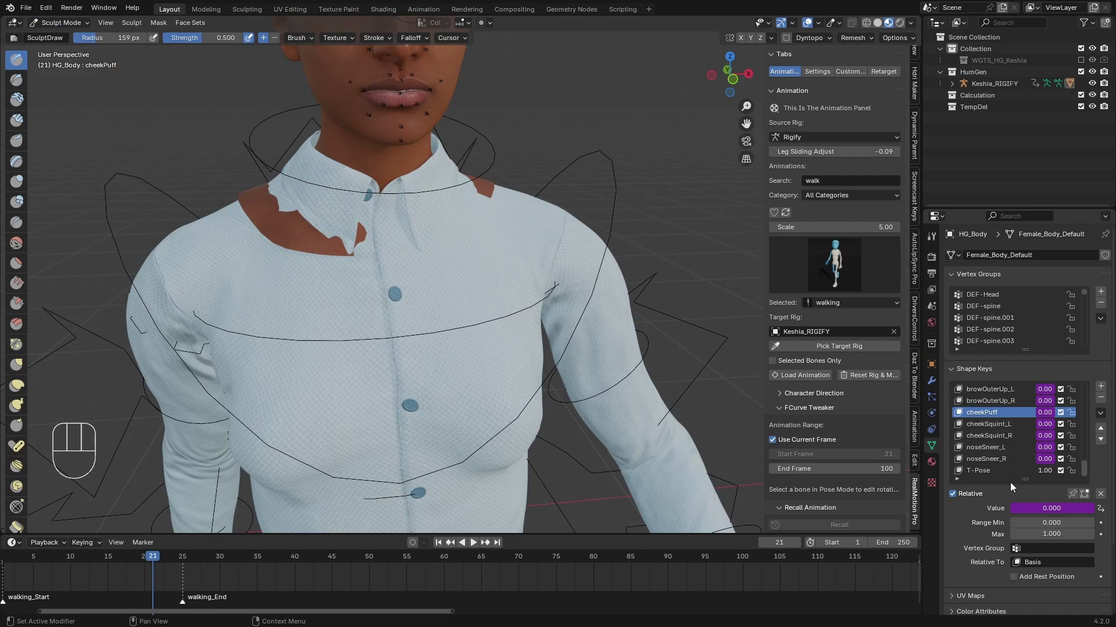
click(988, 472)
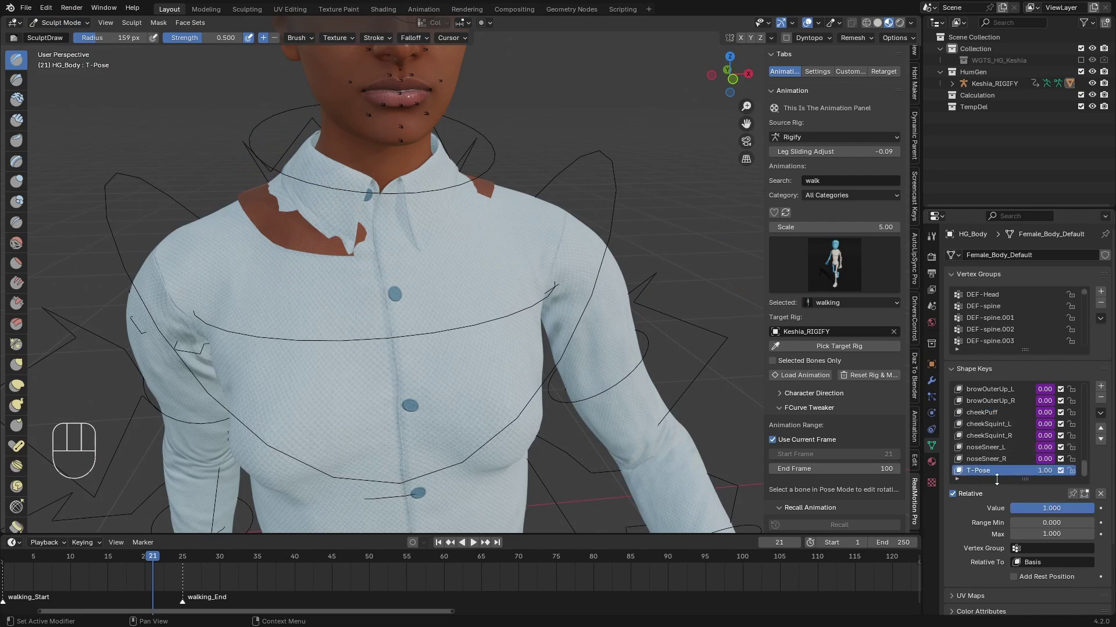
Sculpt the shoulder and collar area on the T-Pose shape key, using the Grab brush at 172 px to tuck the skin under the shirt.
key(f)
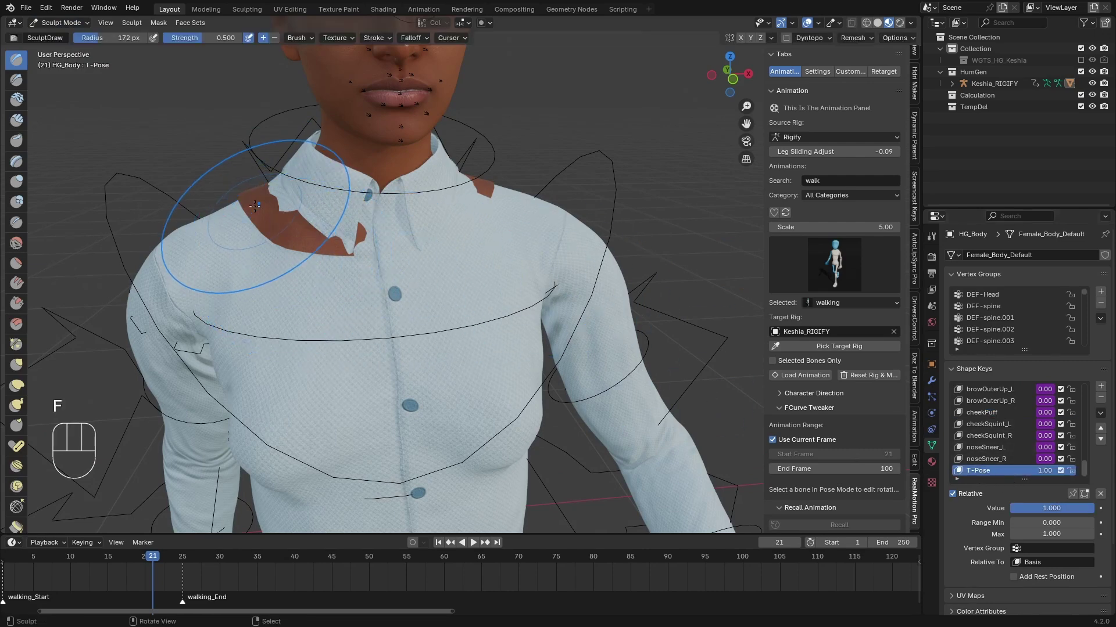
click(268, 210)
drag(268, 210, 277, 217)
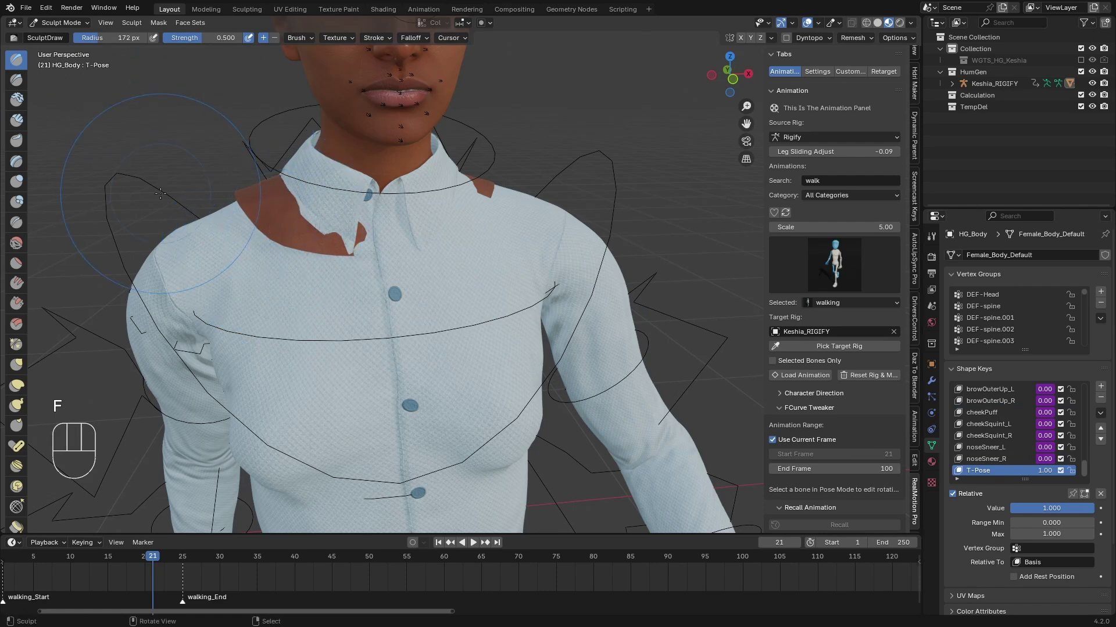
key(g)
mouse_move(252, 231)
mouse_down()
mouse_move(253, 197)
mouse_move(265, 220)
mouse_move(351, 250)
mouse_up()
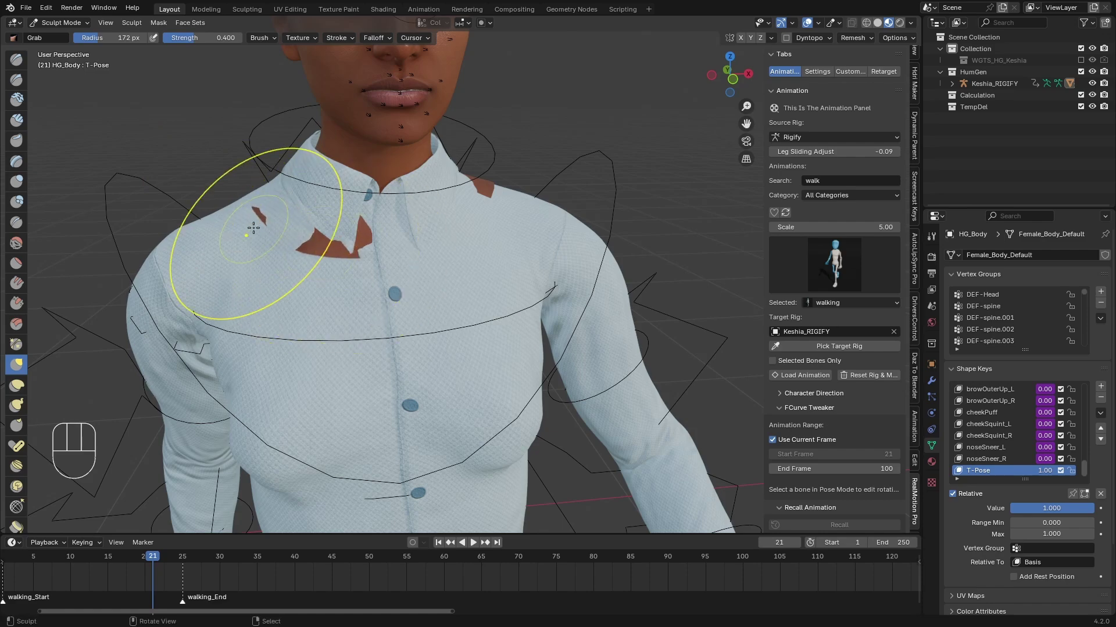
middle_drag(254, 227, 329, 245)
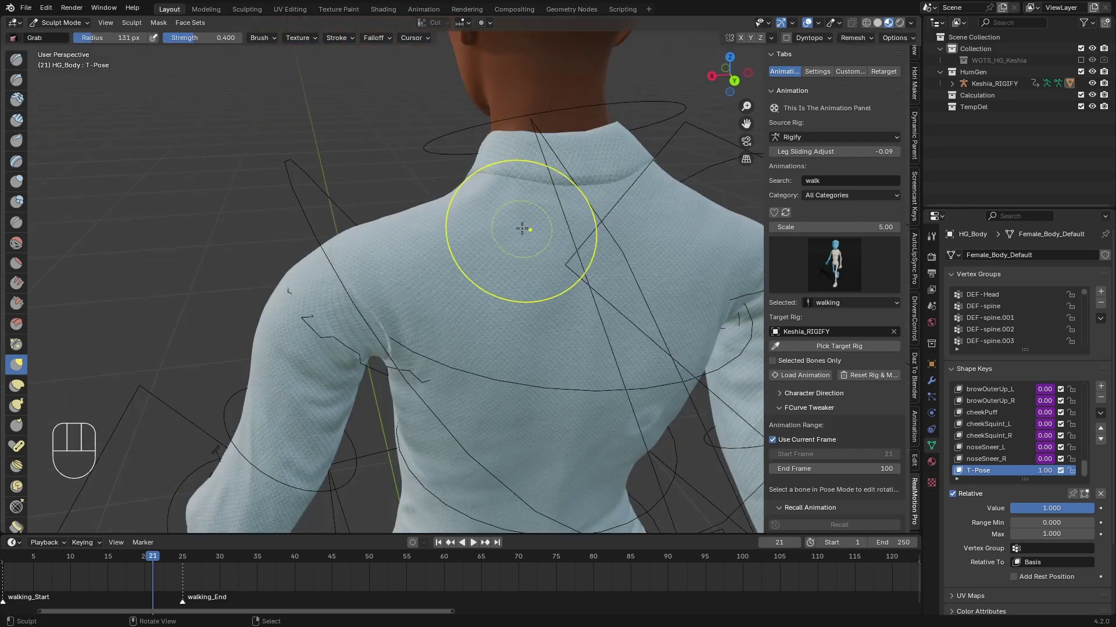
Hide the IK and Tweak rig layers of both arms and both legs, keeping the FK layers shown.
click(916, 68)
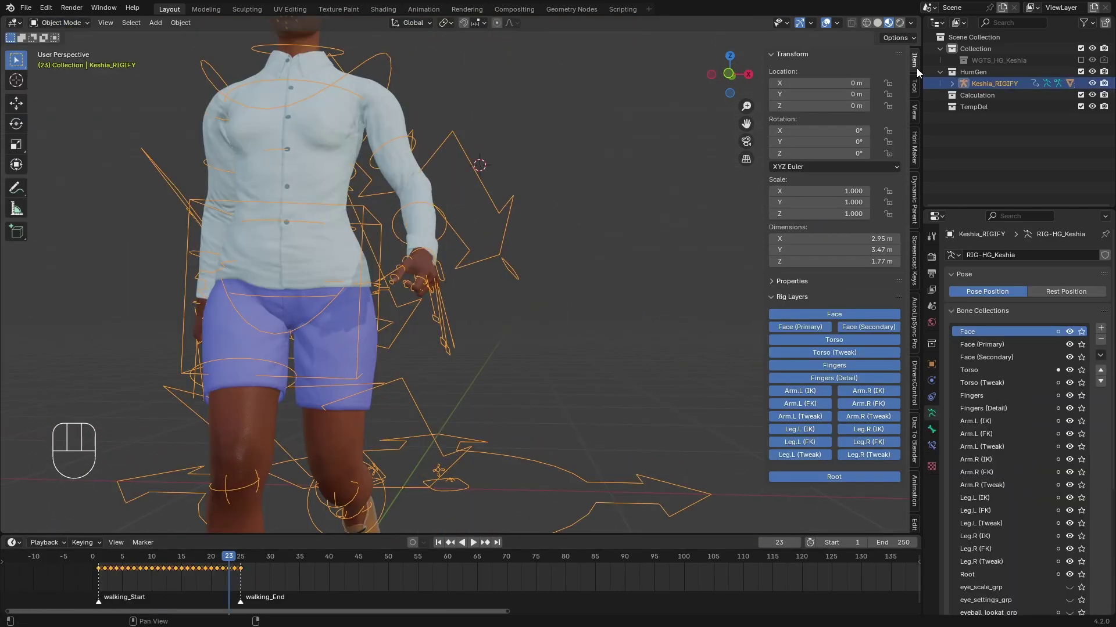
click(868, 391)
click(868, 416)
click(868, 429)
click(868, 454)
click(799, 455)
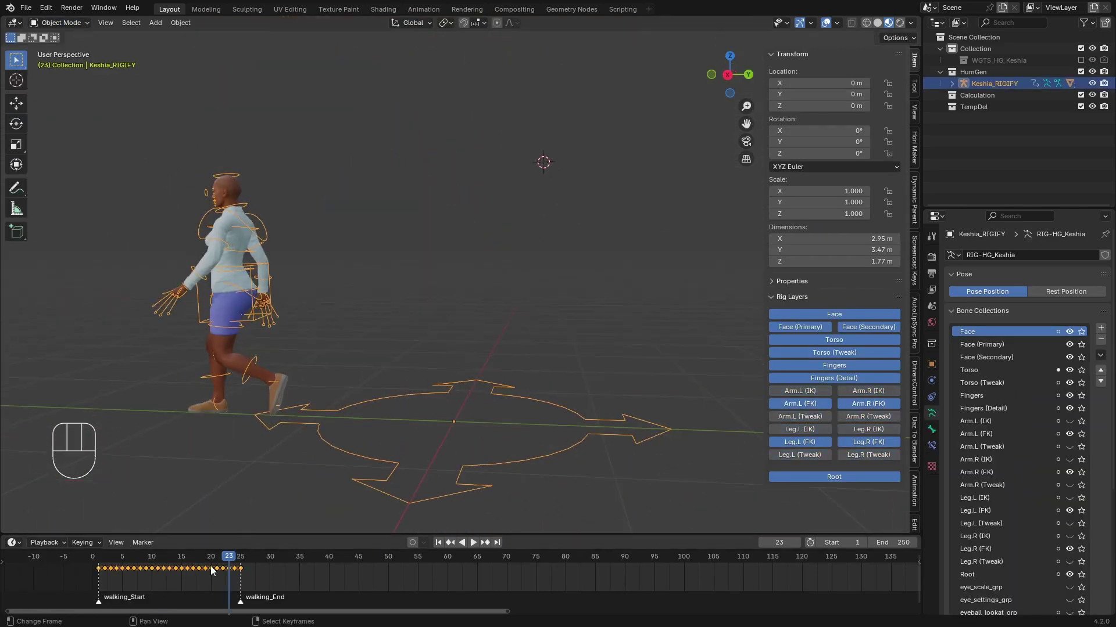
Scrub the walking animation to frame 16 and switch the viewport to Solid shading with Material color.
click(103, 564)
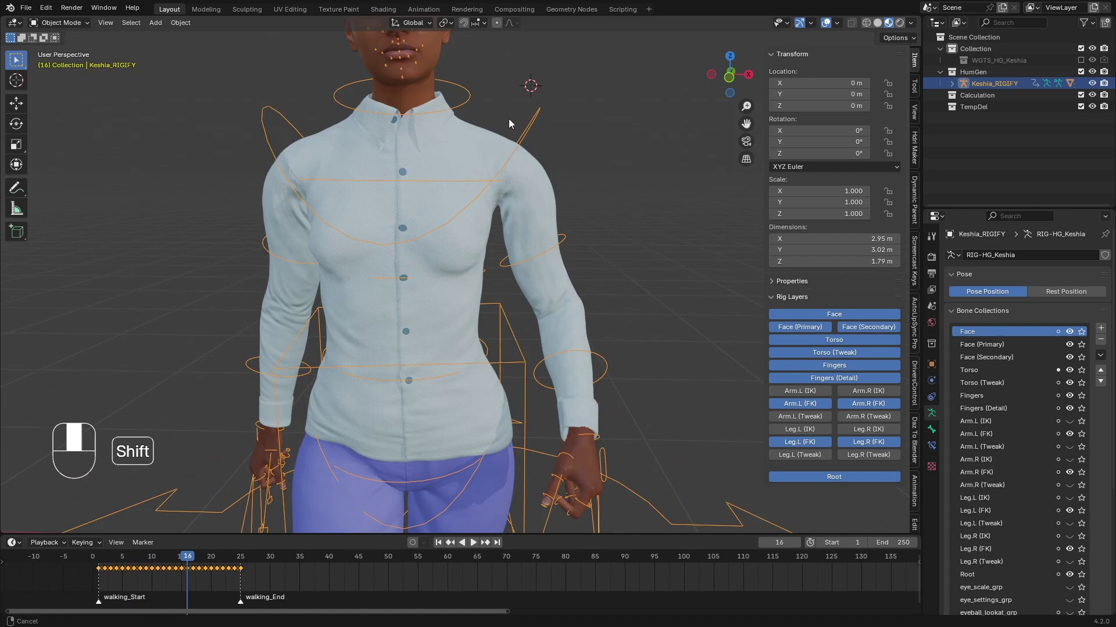
click(877, 22)
click(911, 23)
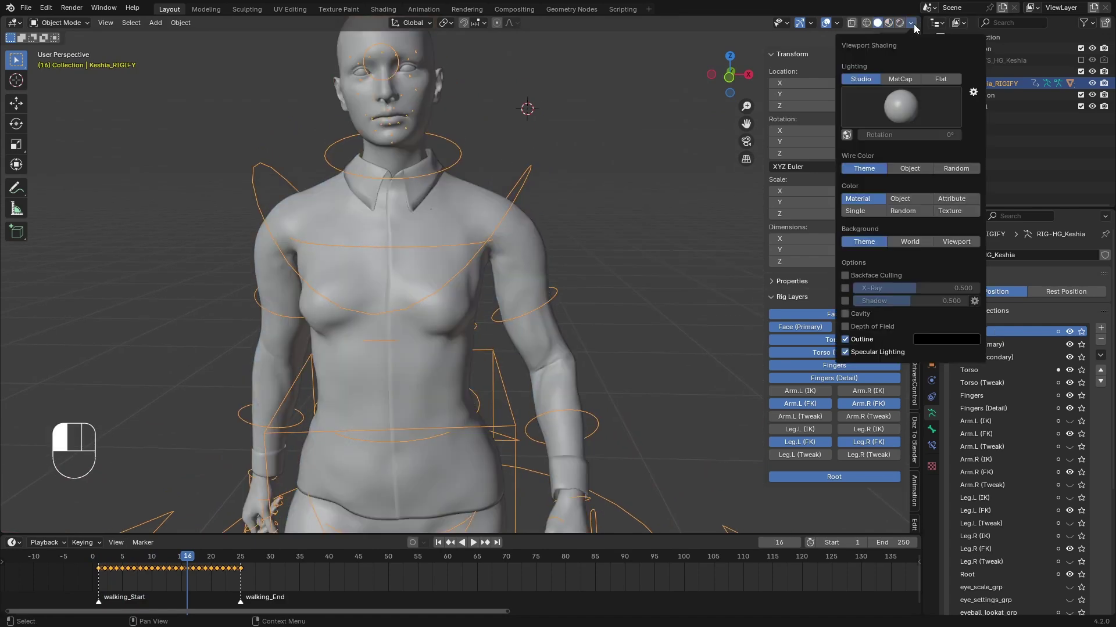
click(863, 199)
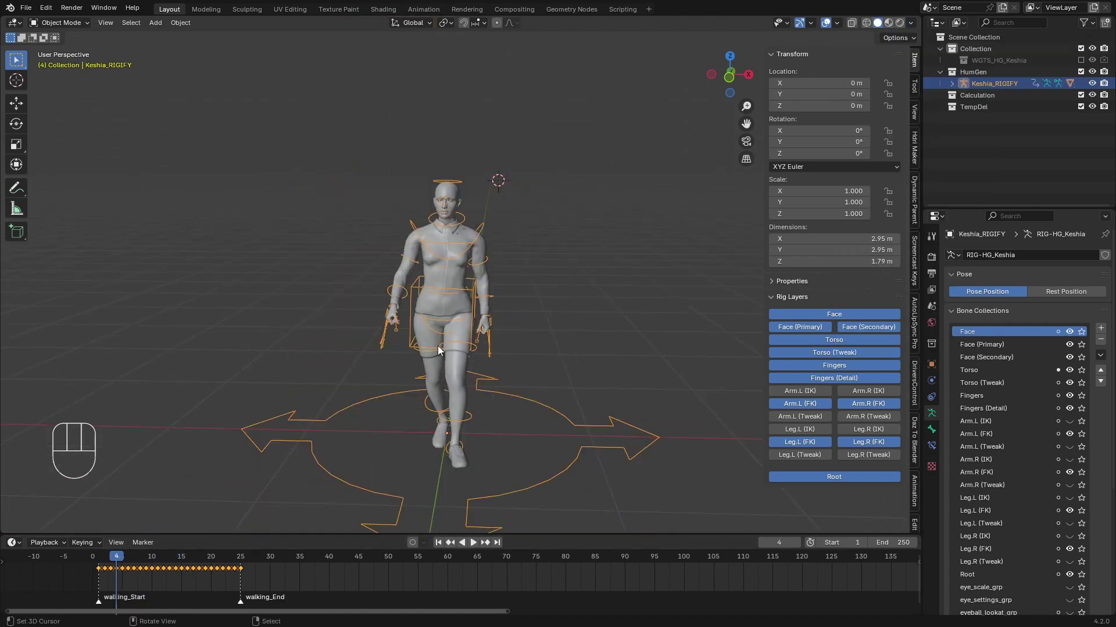
Play the walking animation, stop it, and scrub to frame 26 to check the character's motion from the side.
key(space)
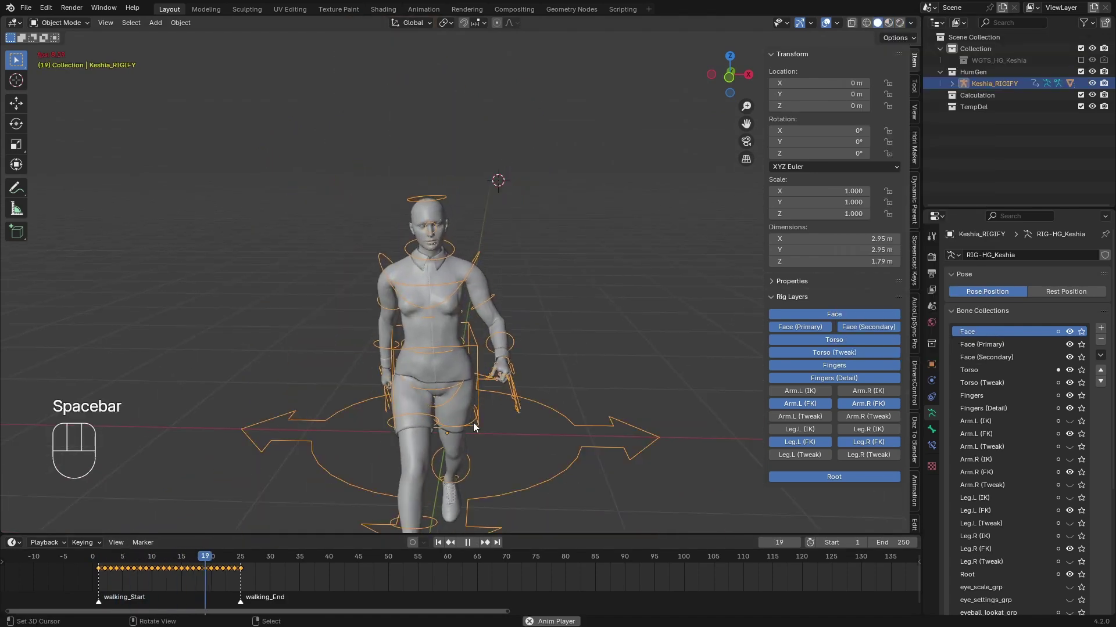
key(space)
middle_drag(426, 399, 344, 383)
shift+middle_drag(344, 384, 509, 334)
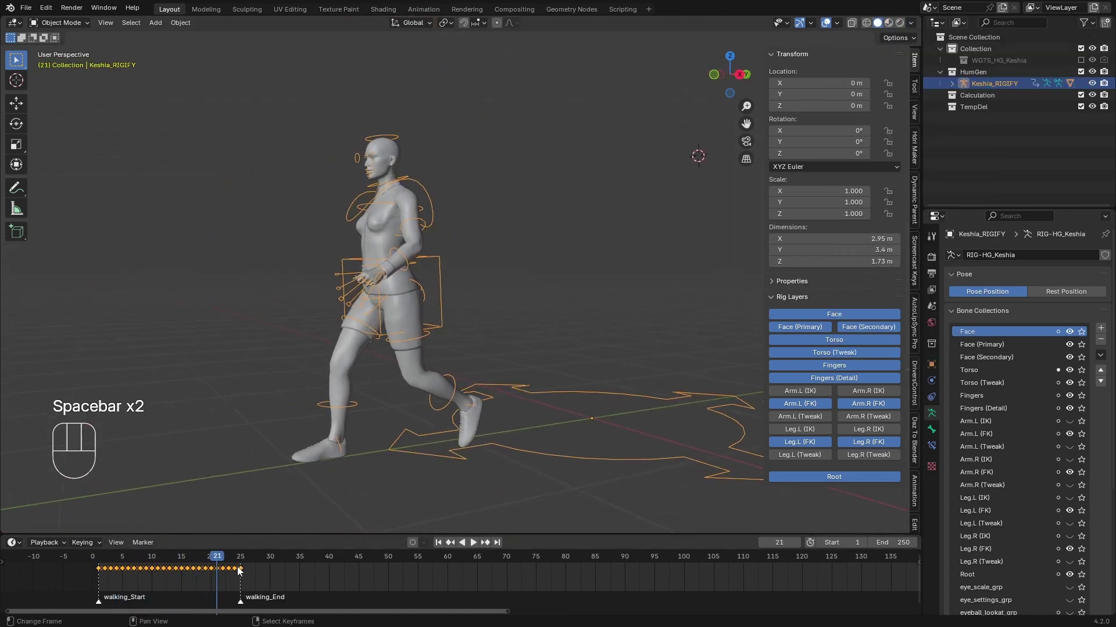
drag(243, 569, 245, 569)
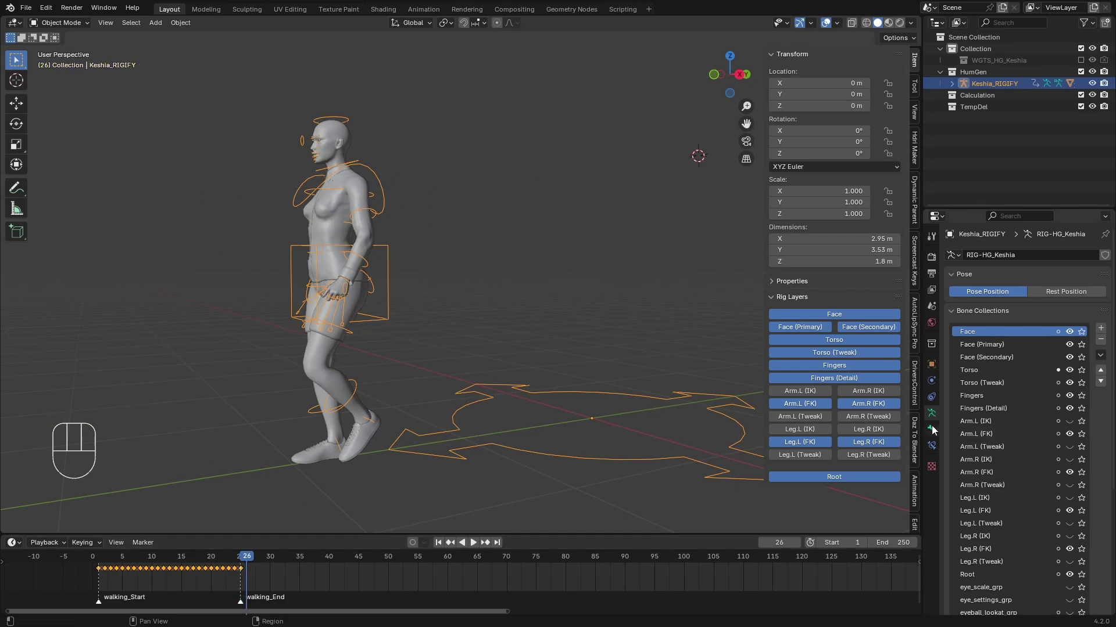
Load the Salsa Dancing animation onto the character's Rigify rig with RealMotion Pro.
middle_drag(914, 377, 914, 252)
click(914, 440)
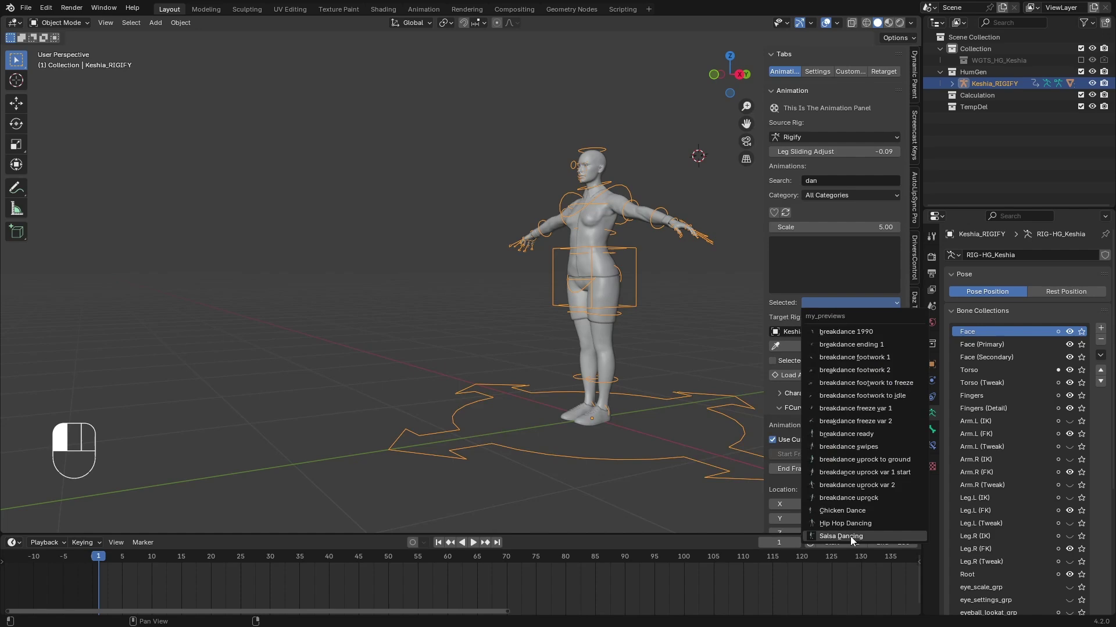
click(850, 536)
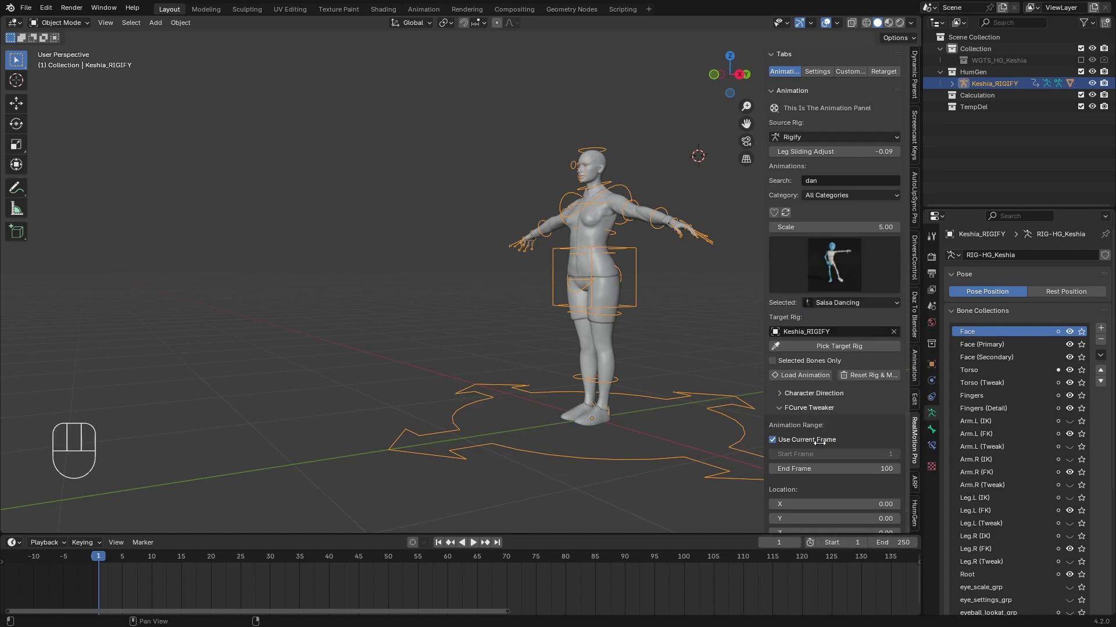
click(798, 375)
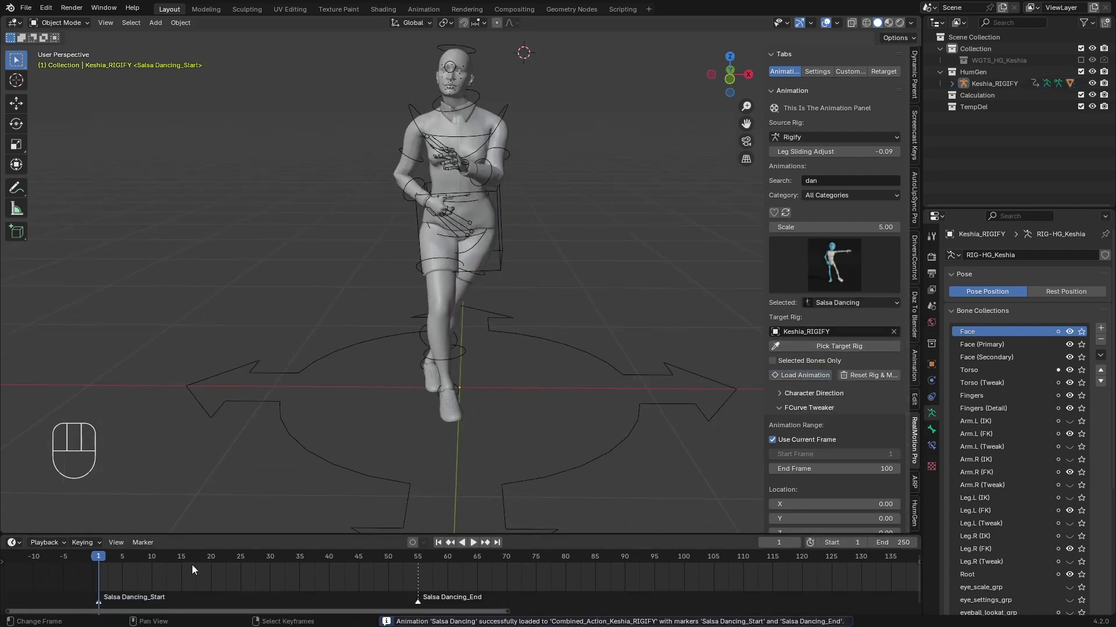
Play the salsa animation, stop it, and scrub to frame 18 to examine the right arm against the torso.
key(space)
shift+middle_drag(430, 386, 514, 316)
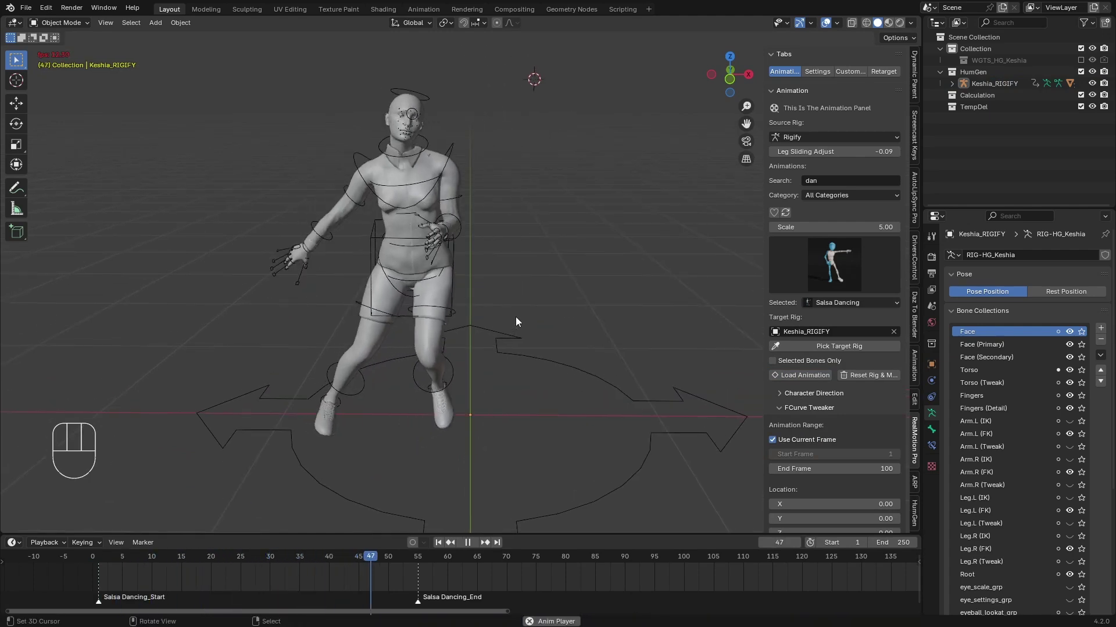
key(space)
drag(387, 581, 199, 567)
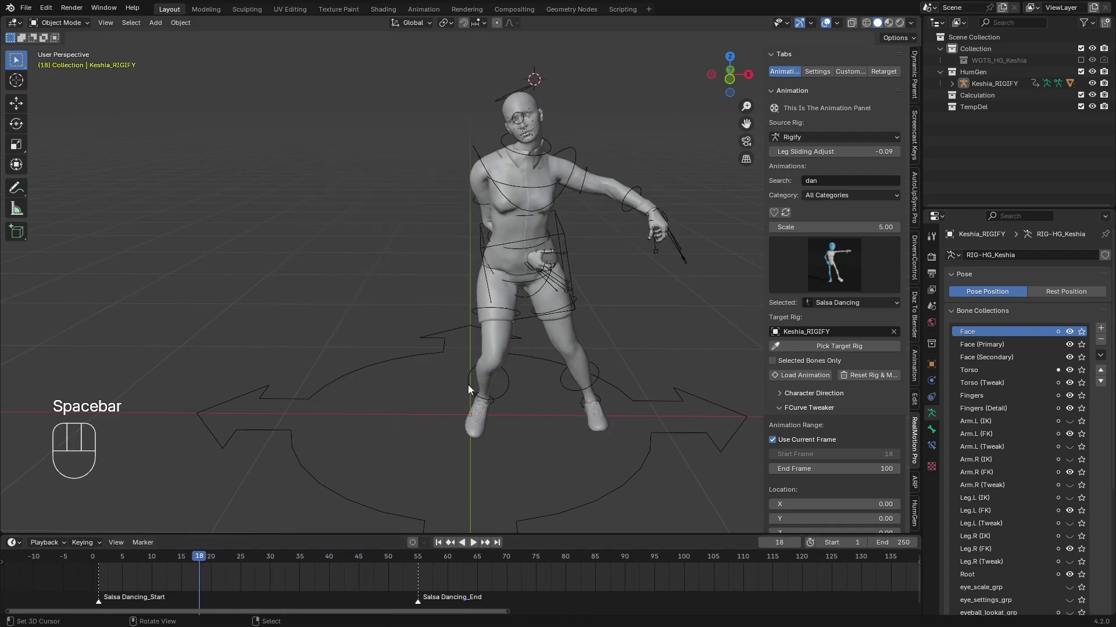
middle_drag(468, 385, 342, 368)
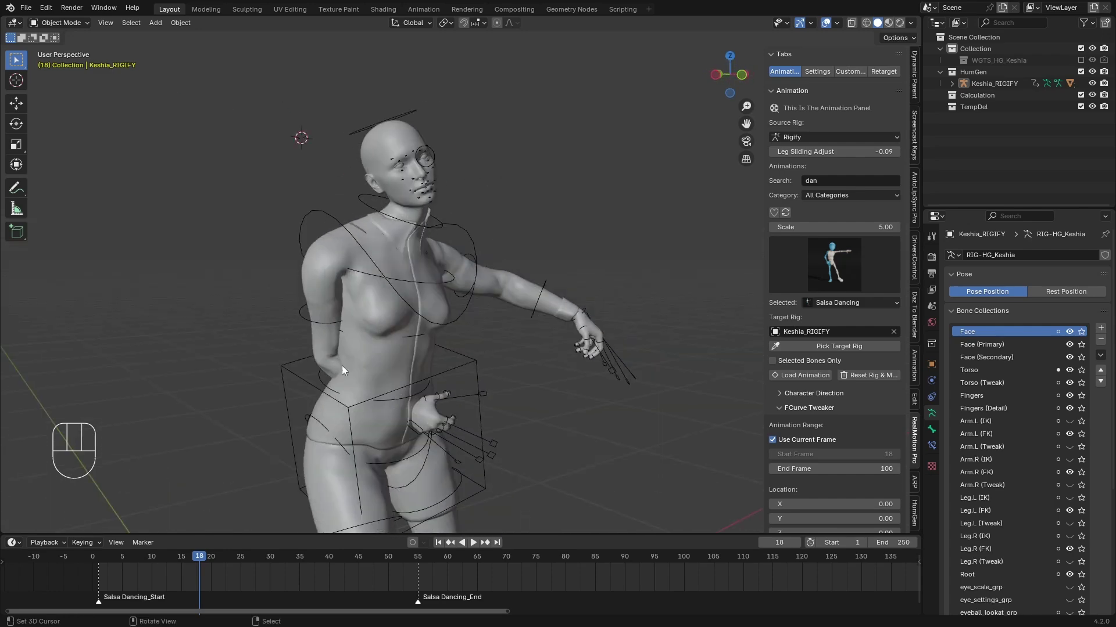
Enter Pose Mode on the character's rig and select the upper_arm_fk.R bone.
click(304, 316)
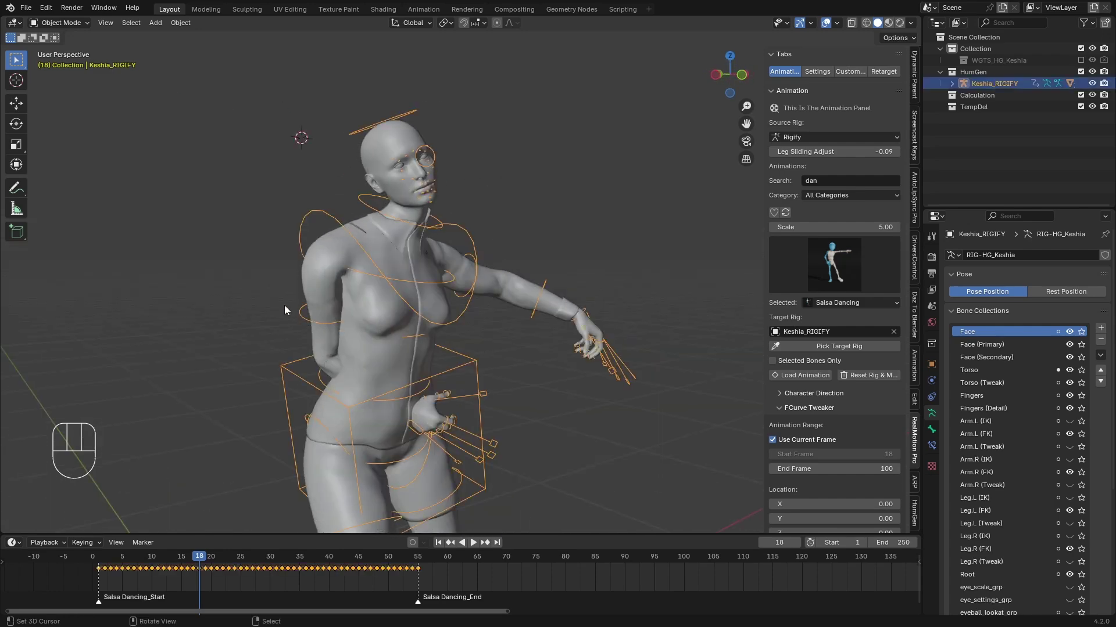
click(81, 25)
click(88, 65)
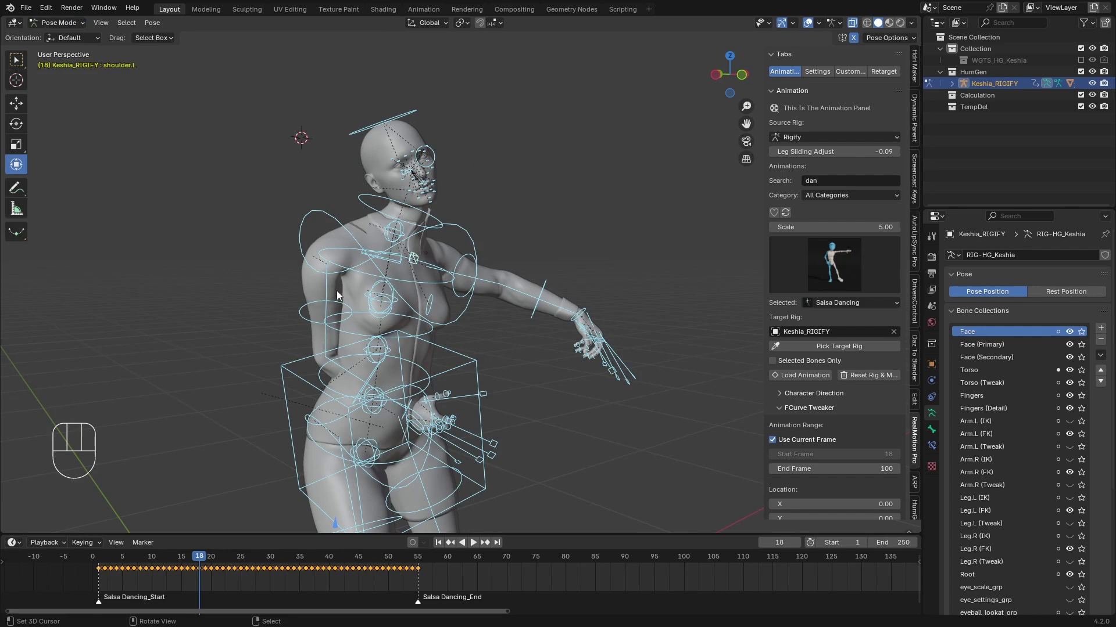
middle_drag(337, 296, 588, 407)
right_click(356, 288)
scroll(588, 407, down, 1)
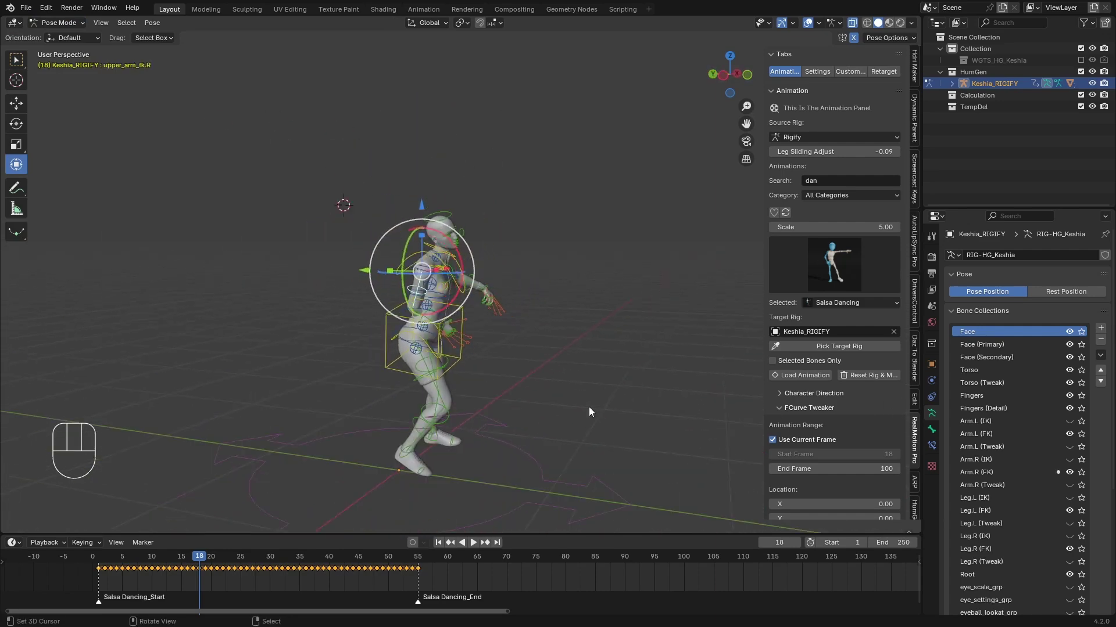
Turn off Use Current Frame in the FCurve Tweaker and set the selected arm bone's rotation W to 1.27.
scroll(575, 409, up, 5)
scroll(870, 443, down, 5)
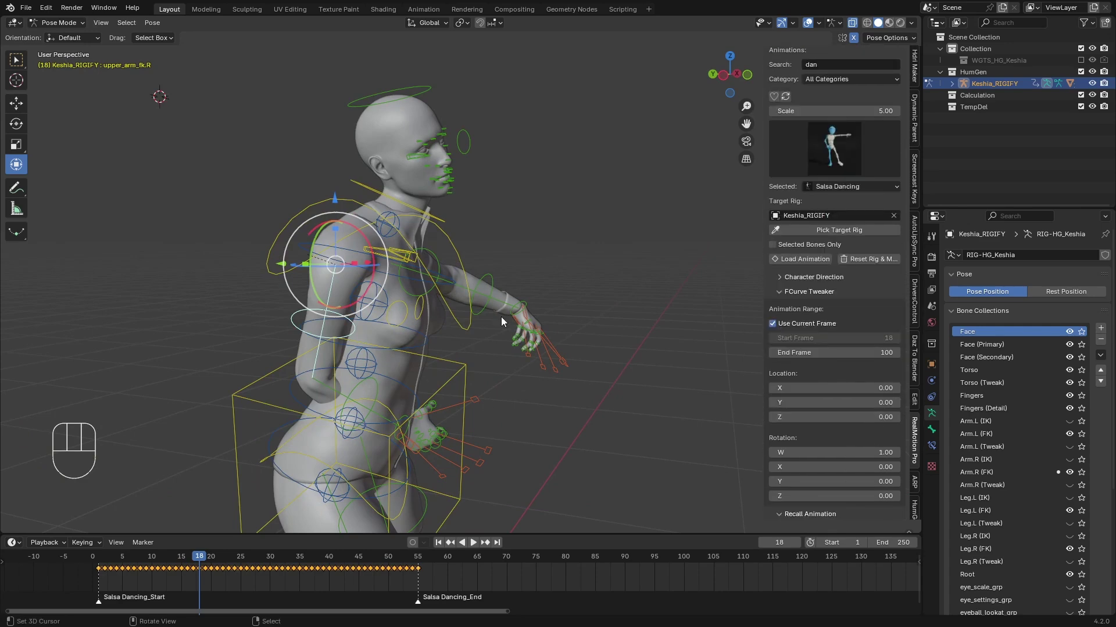
click(792, 322)
middle_drag(240, 333, 192, 337)
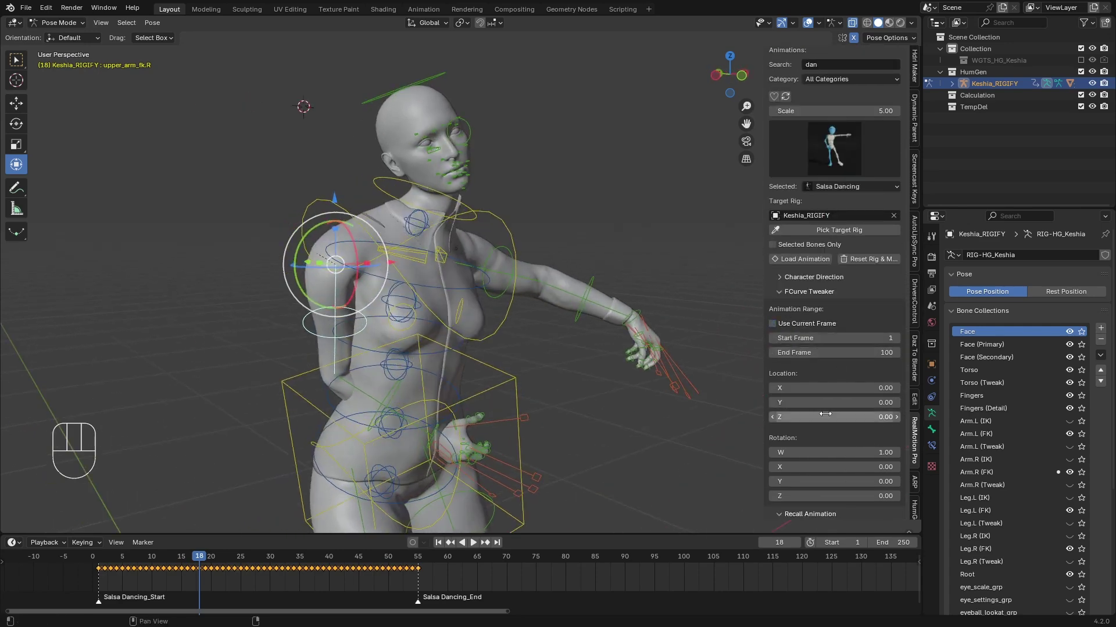
mouse_move(800, 403)
mouse_down()
mouse_move(820, 404)
mouse_move(800, 403)
mouse_up()
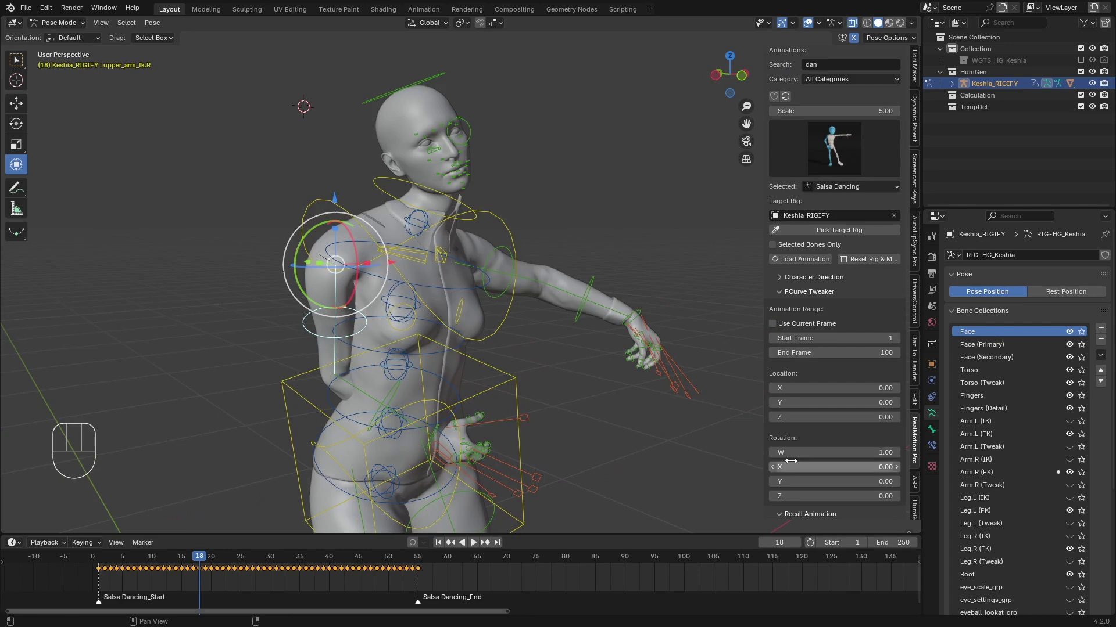
drag(791, 453, 824, 452)
middle_drag(616, 374, 538, 318)
shift+middle_drag(538, 318, 557, 259)
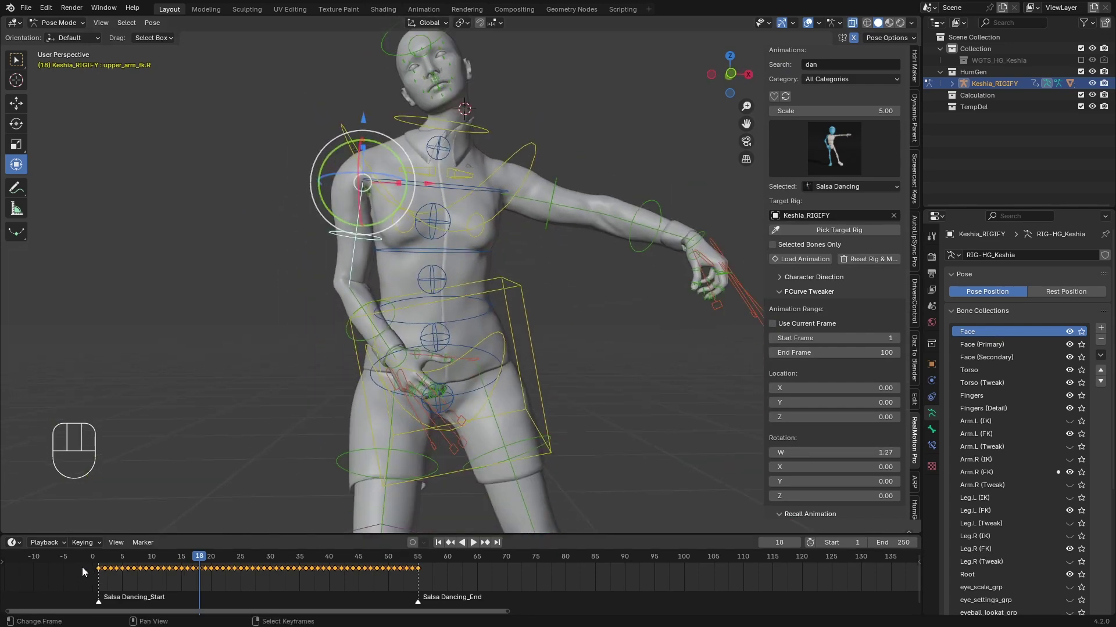
Set the right upper arm's FCurve Tweaker rotation Z to -0.15.
middle_drag(497, 343, 488, 334)
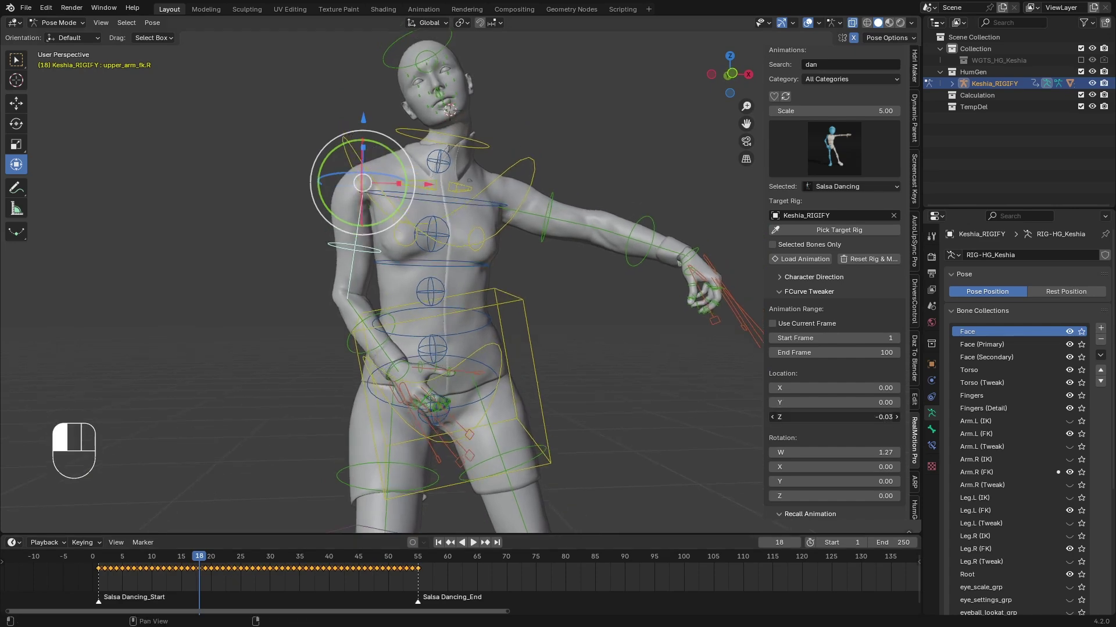
scroll(810, 466, down, 2)
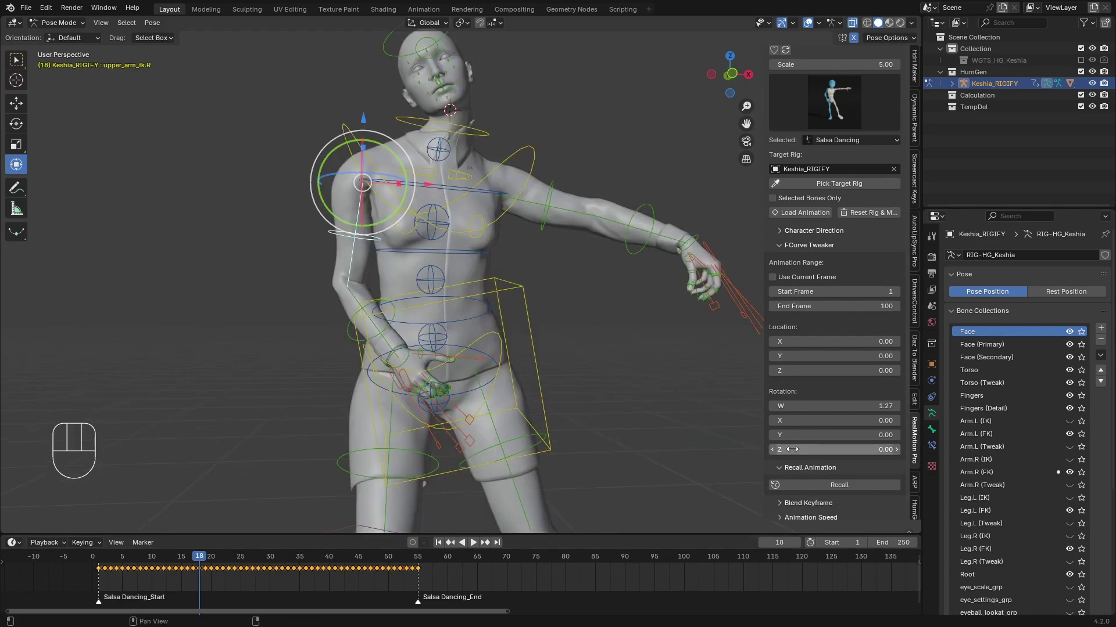
drag(810, 450, 788, 449)
Play the adjusted salsa animation, replaying it from frame 4, to check the right arm's motion from the front.
key(space)
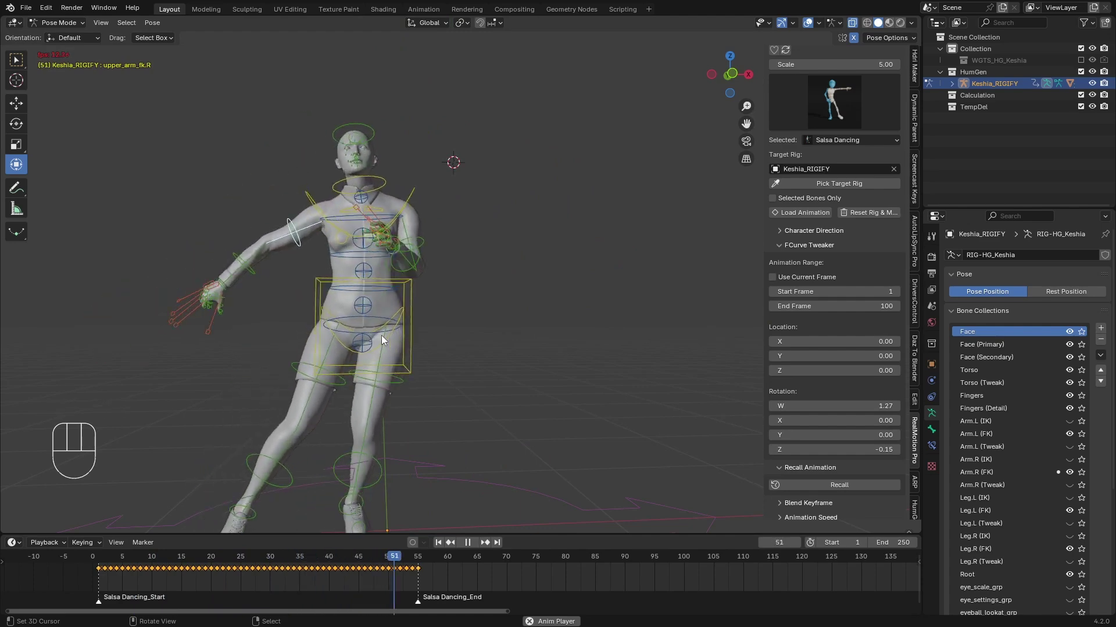
key(space)
key(space)
key(space)
click(116, 580)
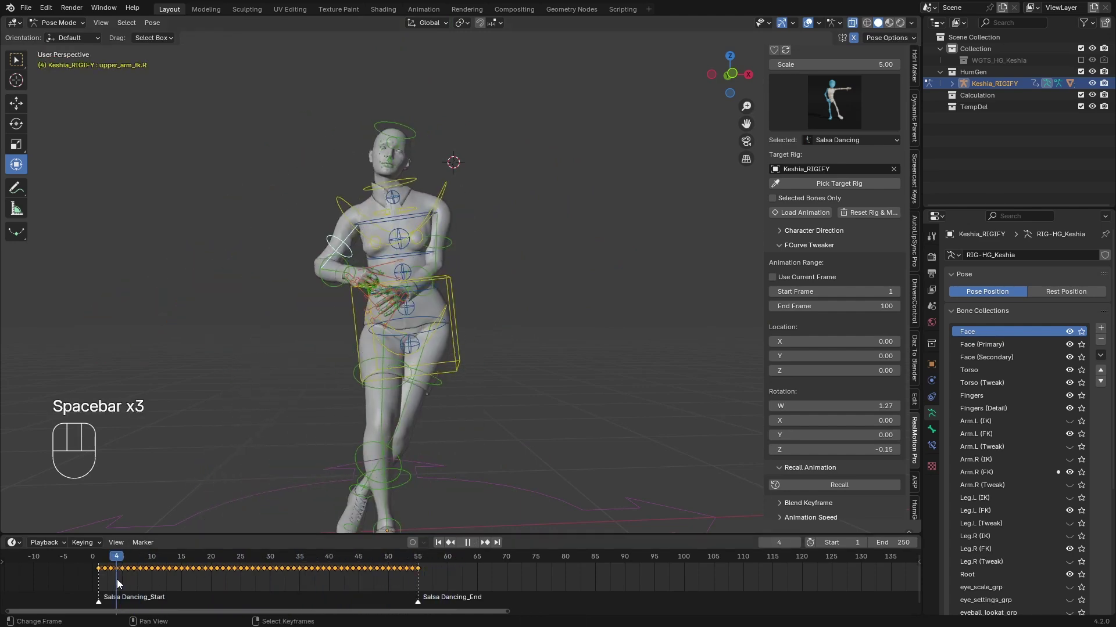
middle_drag(261, 441, 407, 426)
key(space)
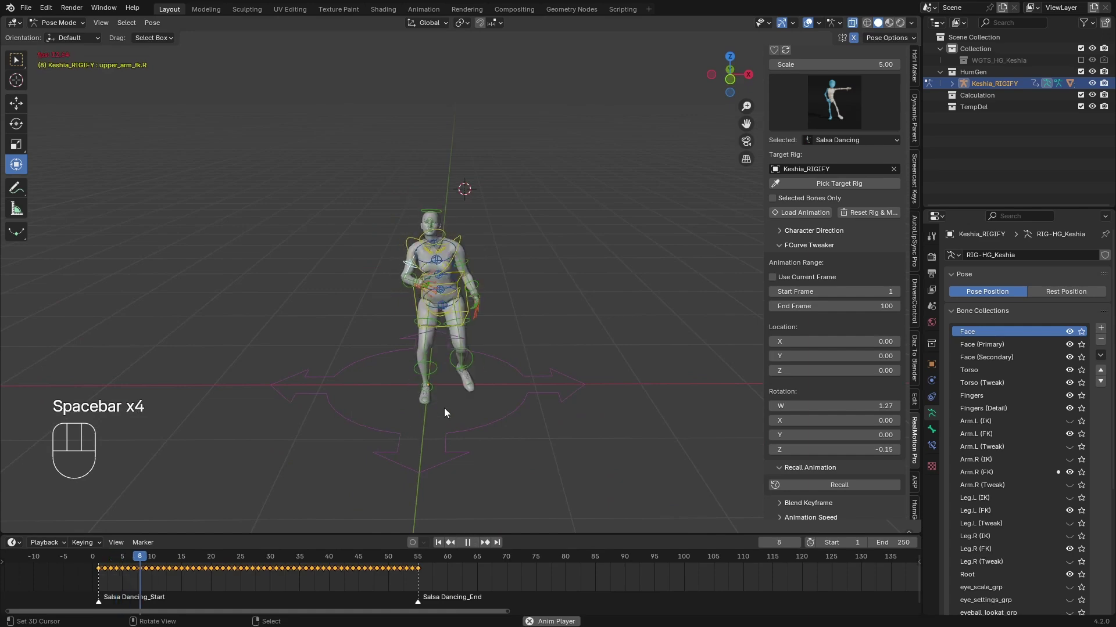
scroll(445, 407, up, 3)
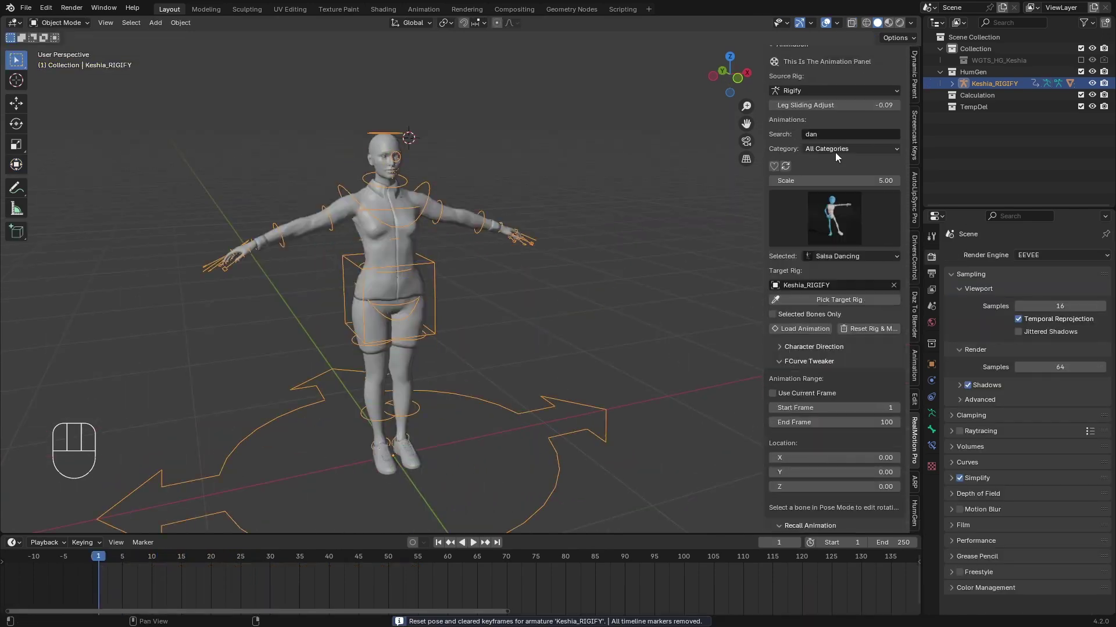